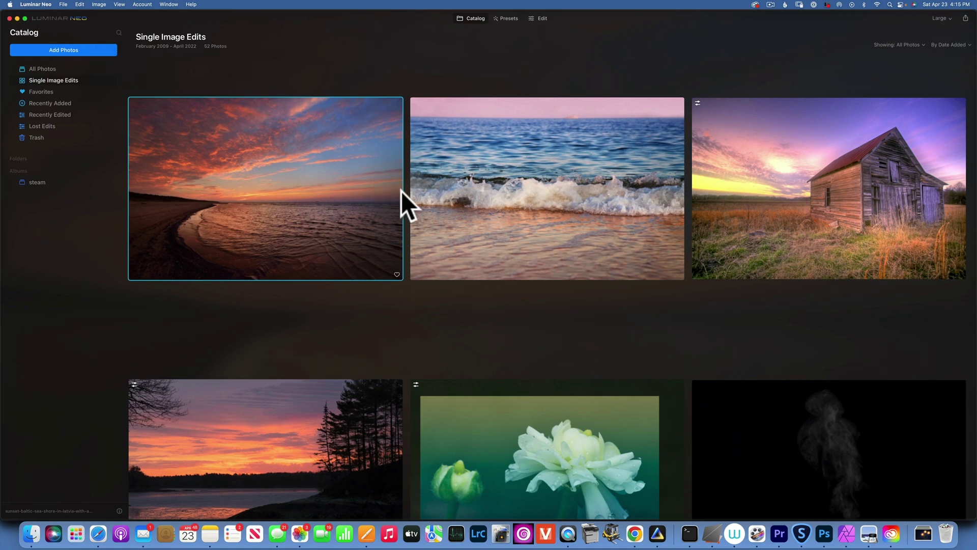
Check Luminar Neo for a newer version and dismiss the up-to-date notice.
{"action": "left_click", "coordinate": [38, 3]}
{"action": "left_click", "coordinate": [54, 28]}
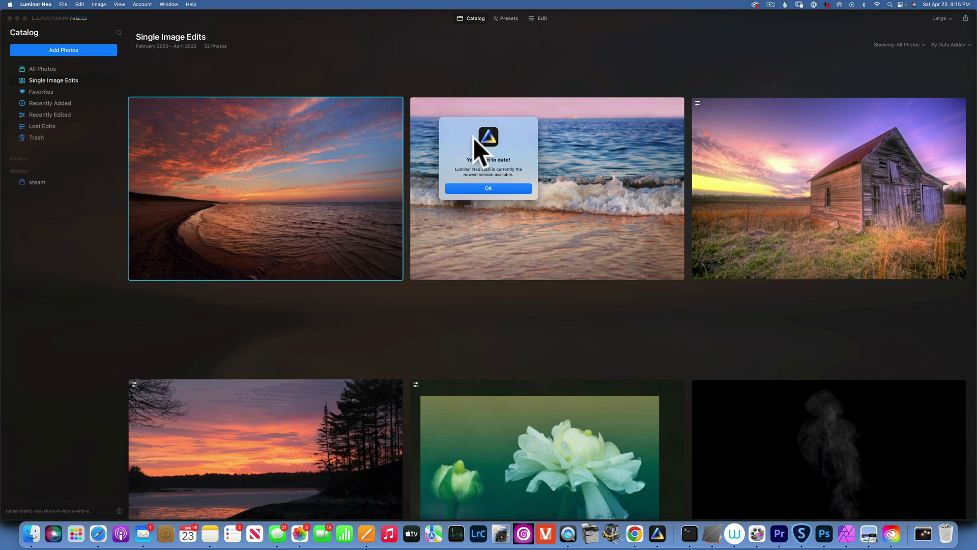
{"action": "left_click", "coordinate": [514, 189]}
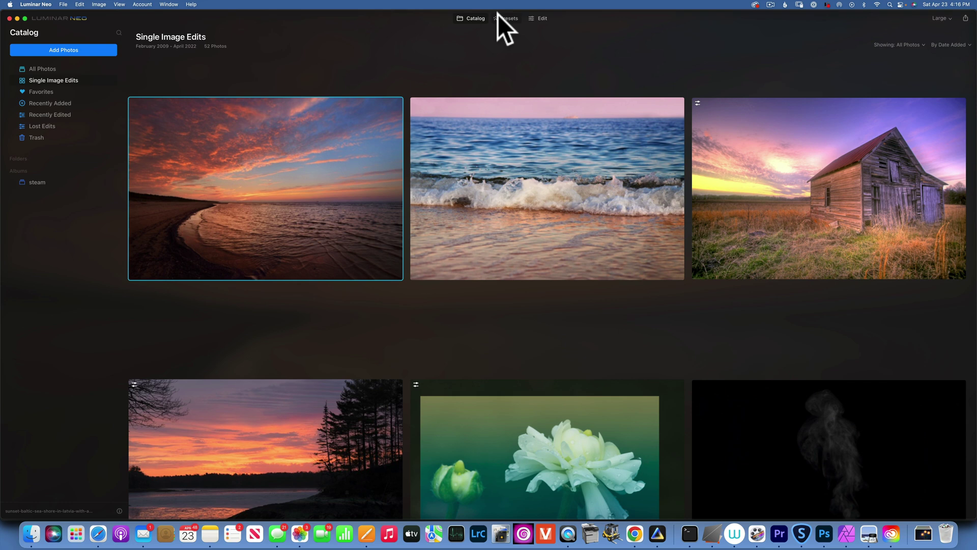
Open the sunset beach photo and browse the preset categories available for it.
{"action": "double_click", "coordinate": [320, 161]}
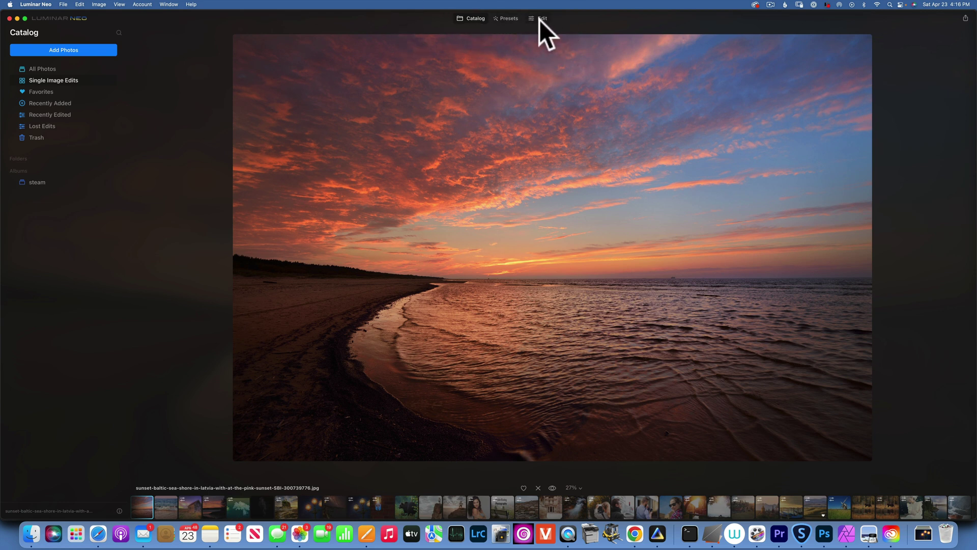
{"action": "left_click", "coordinate": [507, 18]}
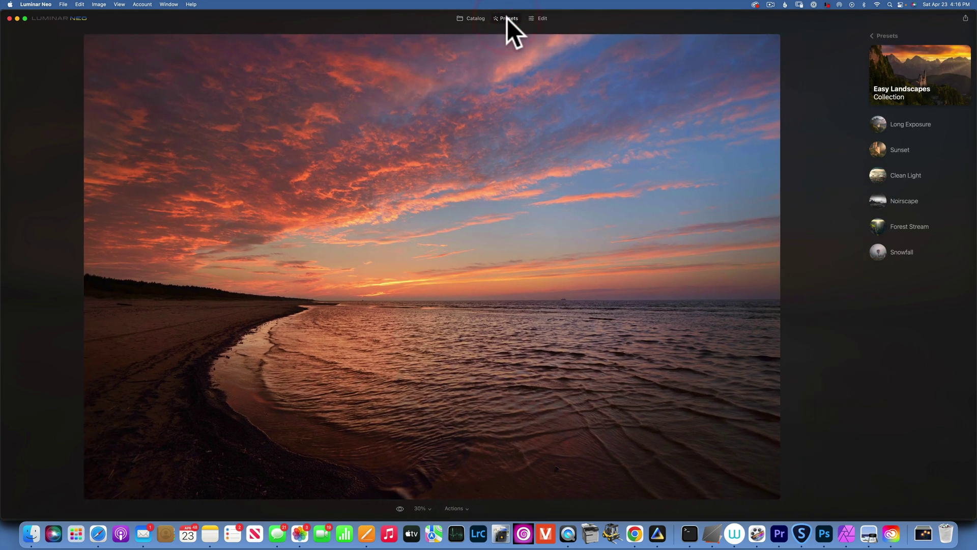
{"action": "left_click", "coordinate": [874, 36]}
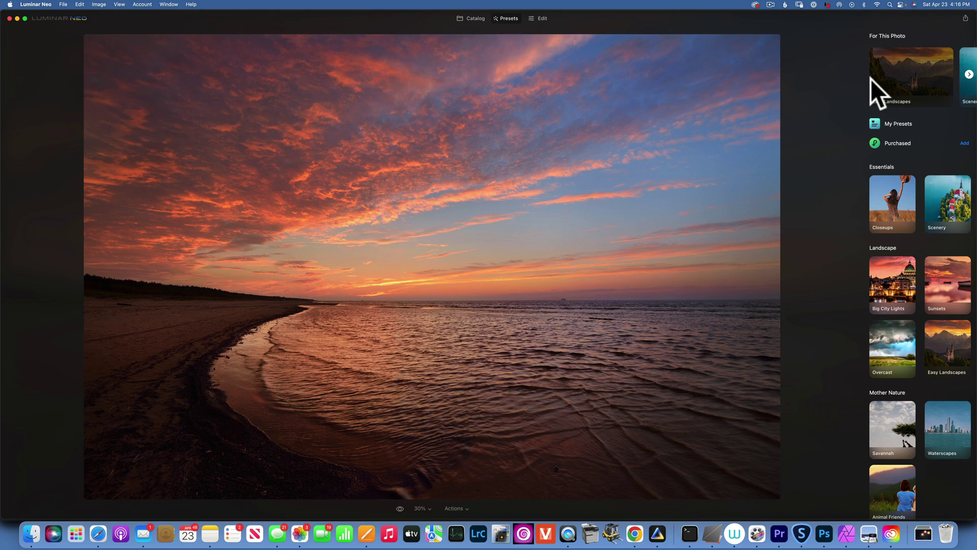
{"action": "scroll", "coordinate": [918, 81], "scroll_direction": "right", "scroll_amount": 5}
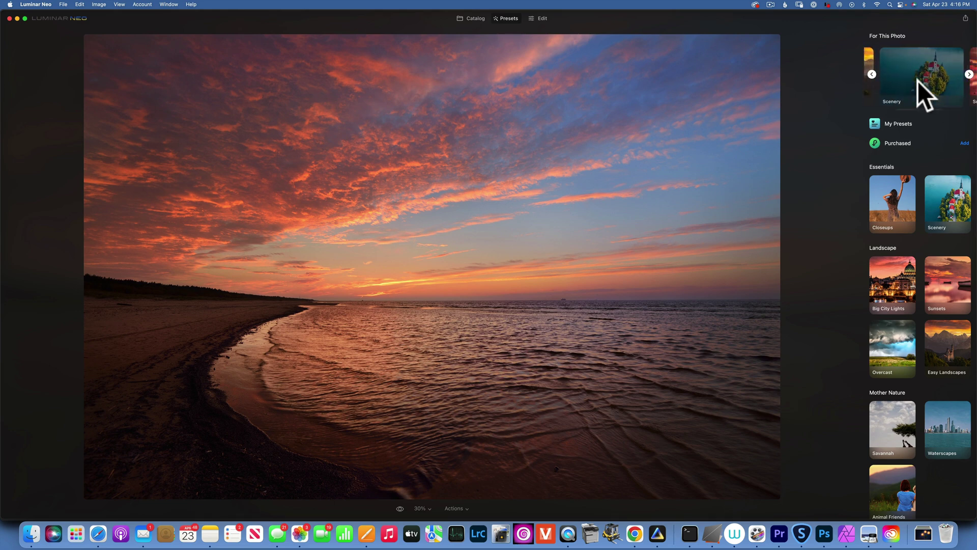
{"action": "scroll", "coordinate": [918, 81], "scroll_direction": "left", "scroll_amount": 5}
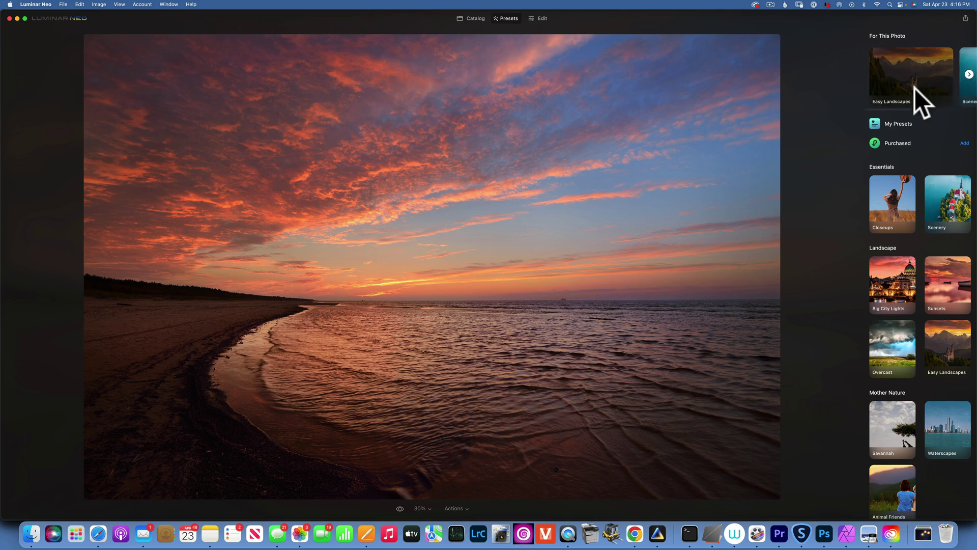
{"action": "scroll", "coordinate": [907, 201], "scroll_direction": "down", "scroll_amount": 4}
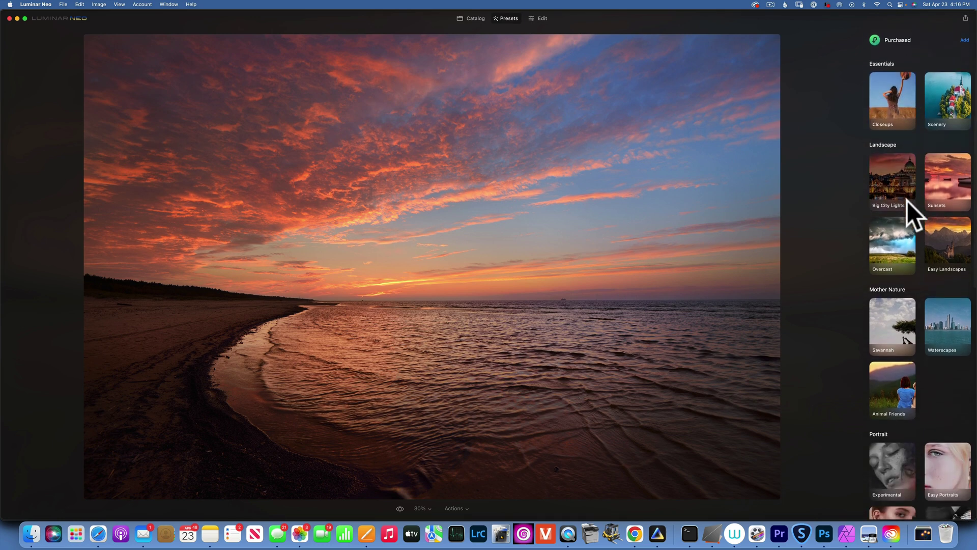
{"action": "scroll", "coordinate": [907, 201], "scroll_direction": "down", "scroll_amount": 15}
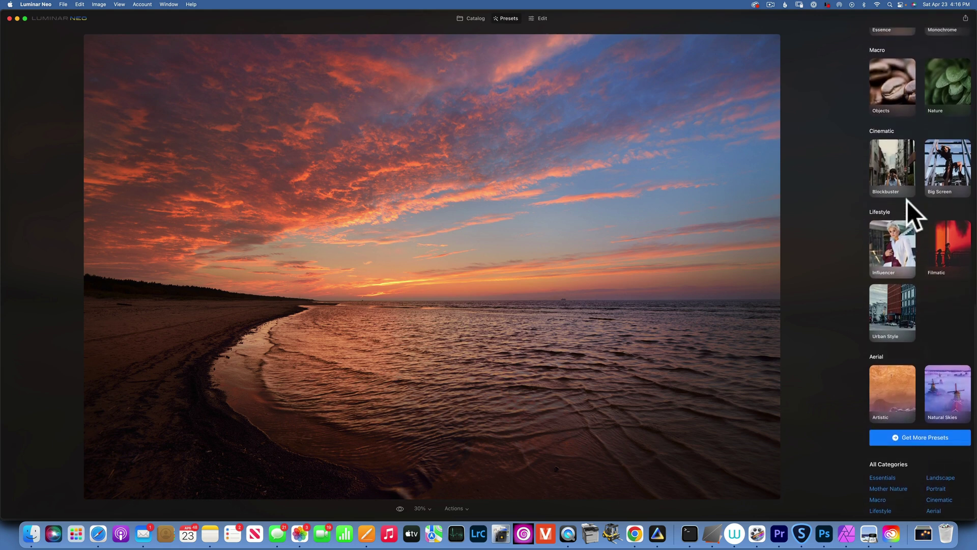
{"action": "scroll", "coordinate": [907, 201], "scroll_direction": "up", "scroll_amount": 10}
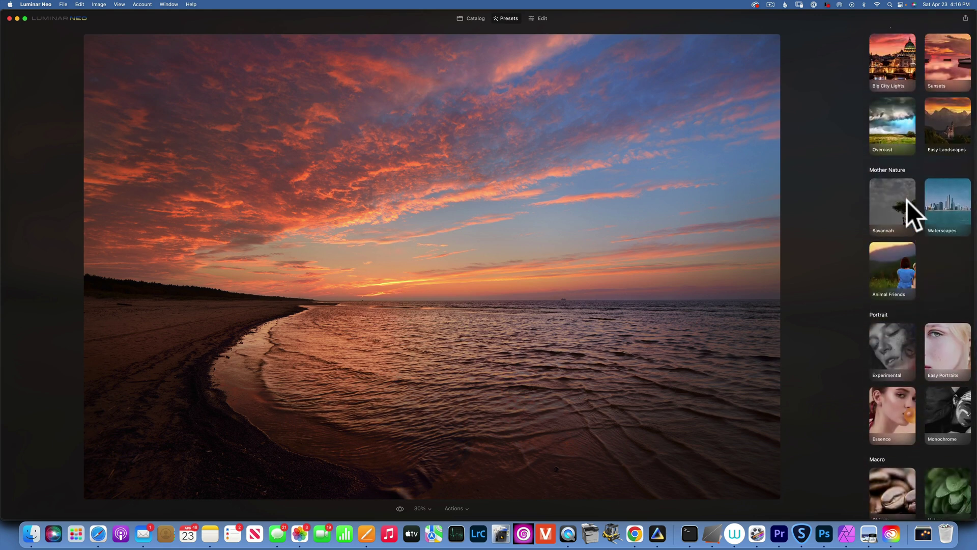
{"action": "scroll", "coordinate": [907, 200], "scroll_direction": "up", "scroll_amount": 5}
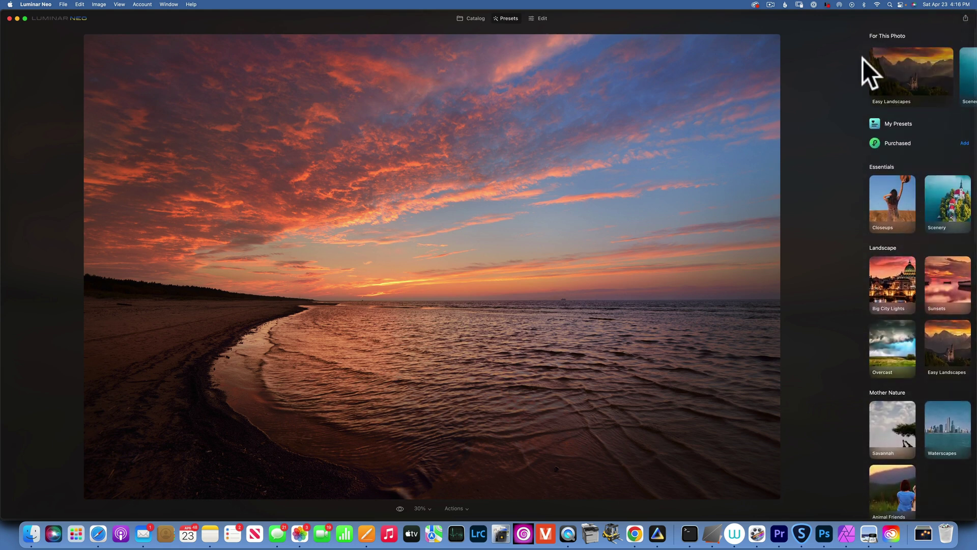
{"action": "mouse_move", "coordinate": [941, 69]}
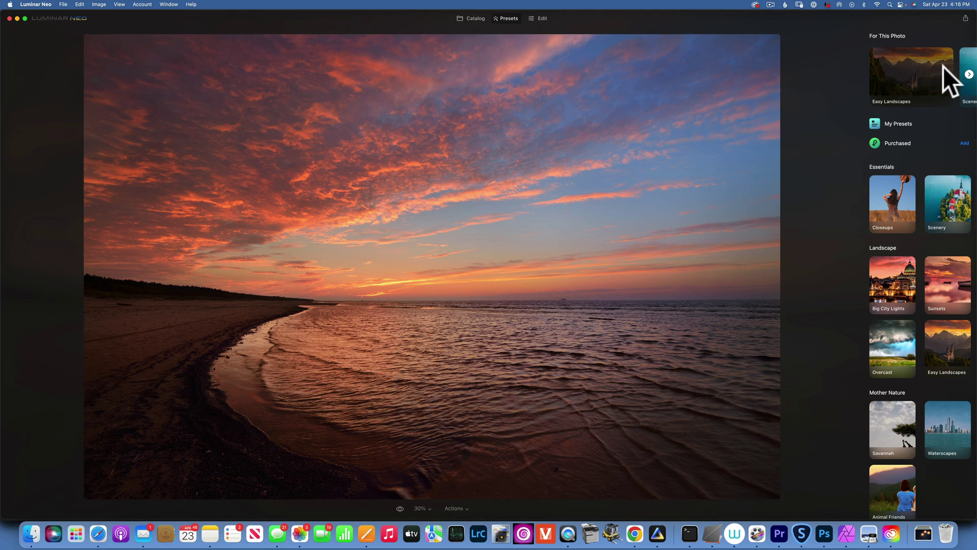
Try Long Exposure, Sunset, Clean Light, Noirscape, Forest Stream and Snowfall, then keep Sunset.
{"action": "left_click", "coordinate": [899, 63]}
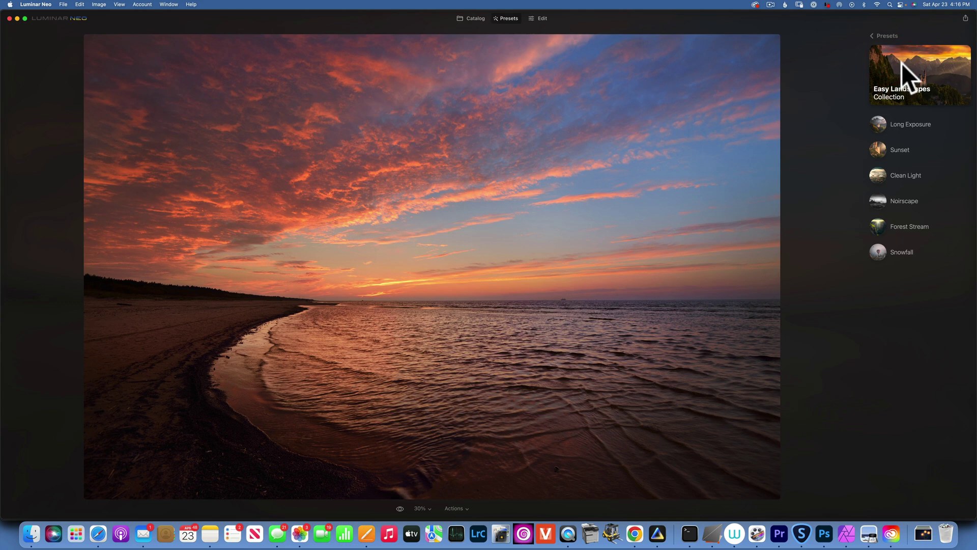
{"action": "left_click", "coordinate": [905, 126]}
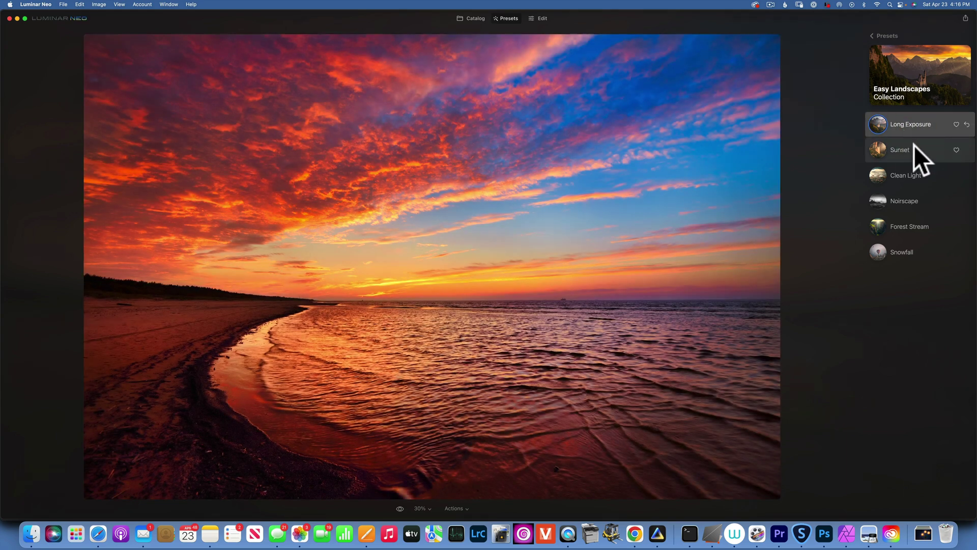
{"action": "left_click", "coordinate": [912, 150]}
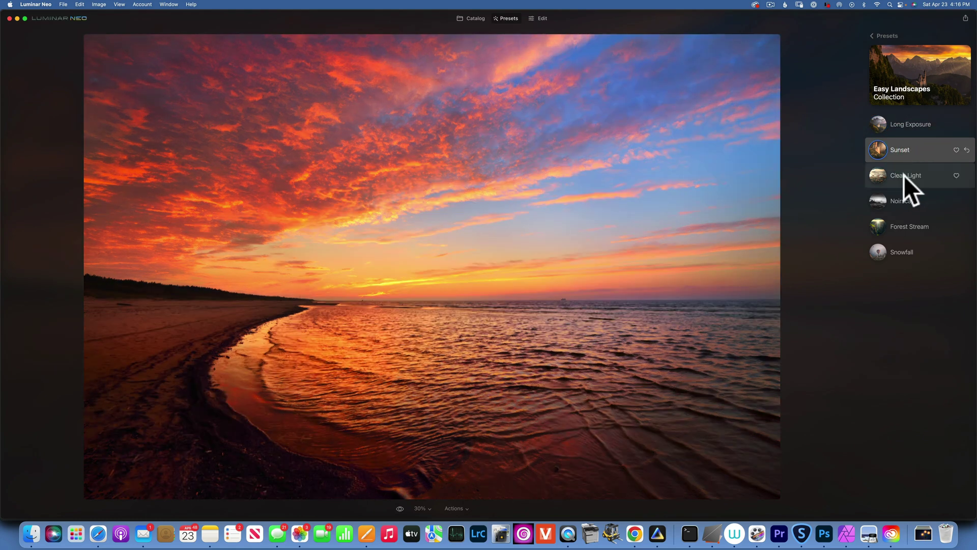
{"action": "left_click", "coordinate": [904, 176]}
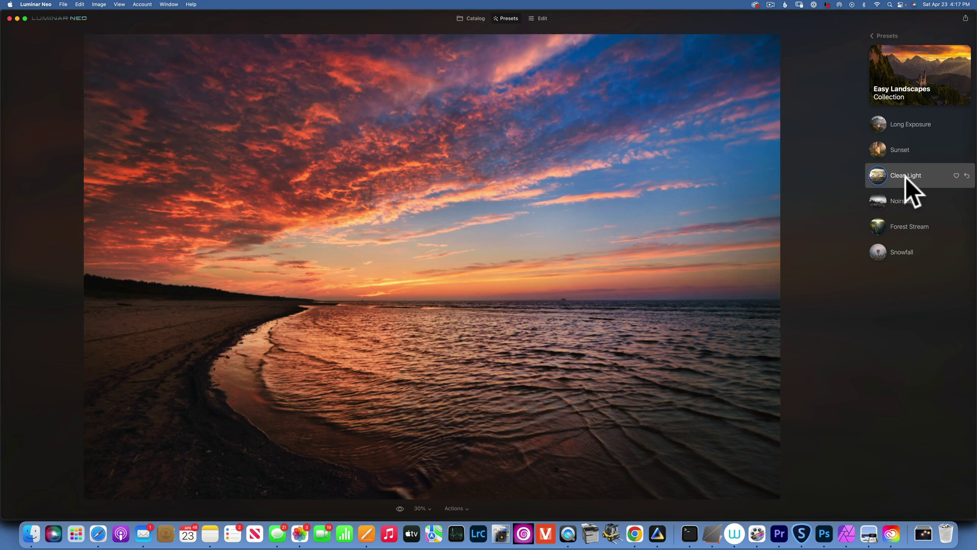
{"action": "left_click", "coordinate": [905, 203]}
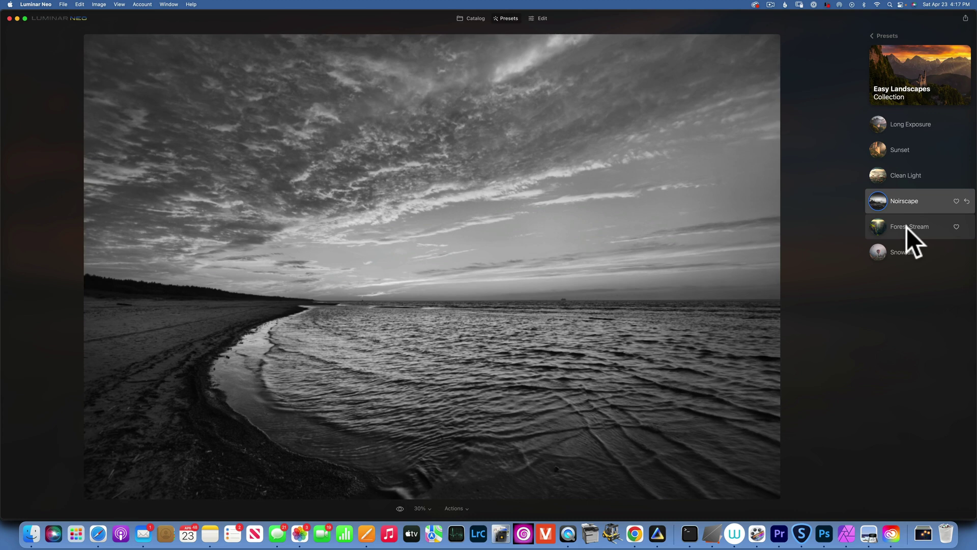
{"action": "left_click", "coordinate": [906, 227]}
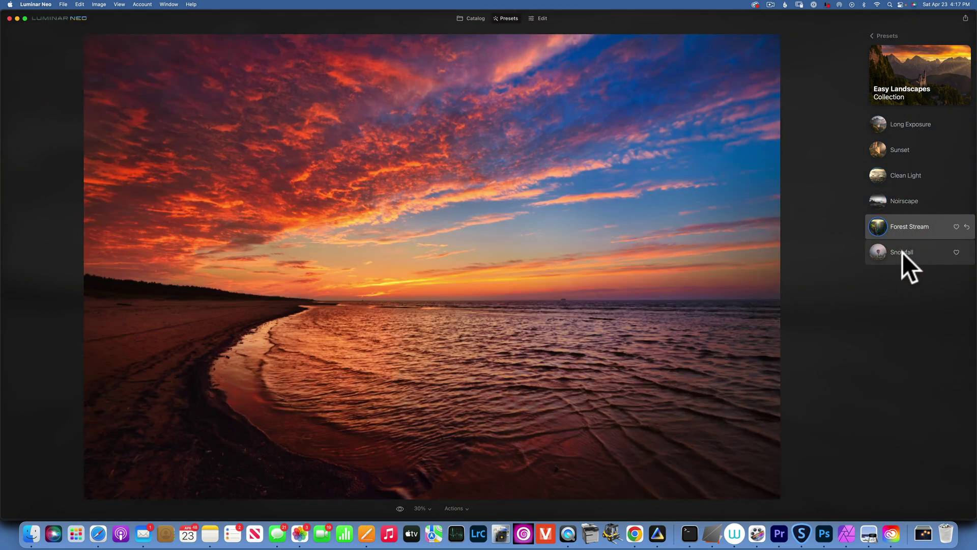
{"action": "left_click", "coordinate": [902, 252]}
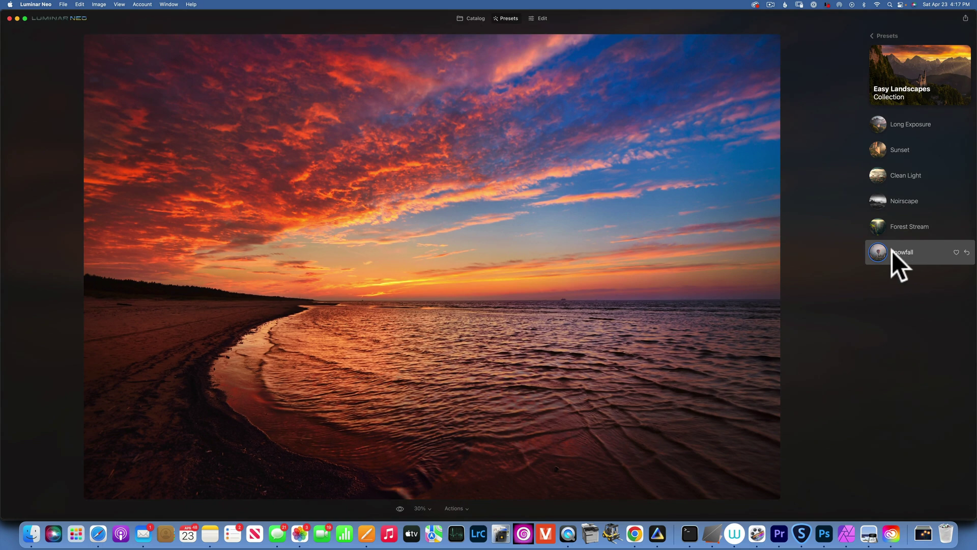
{"action": "left_click", "coordinate": [896, 150]}
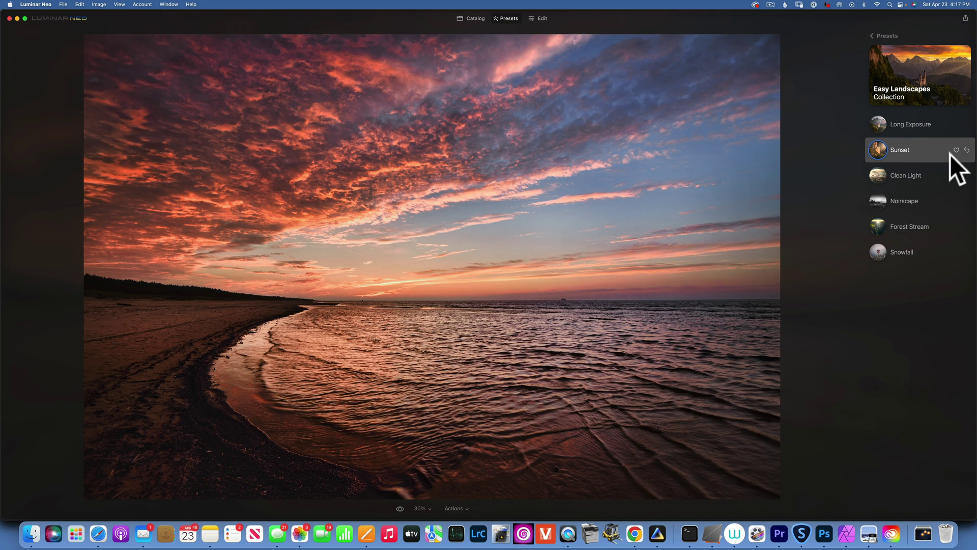
{"action": "key", "text": "backslash"}
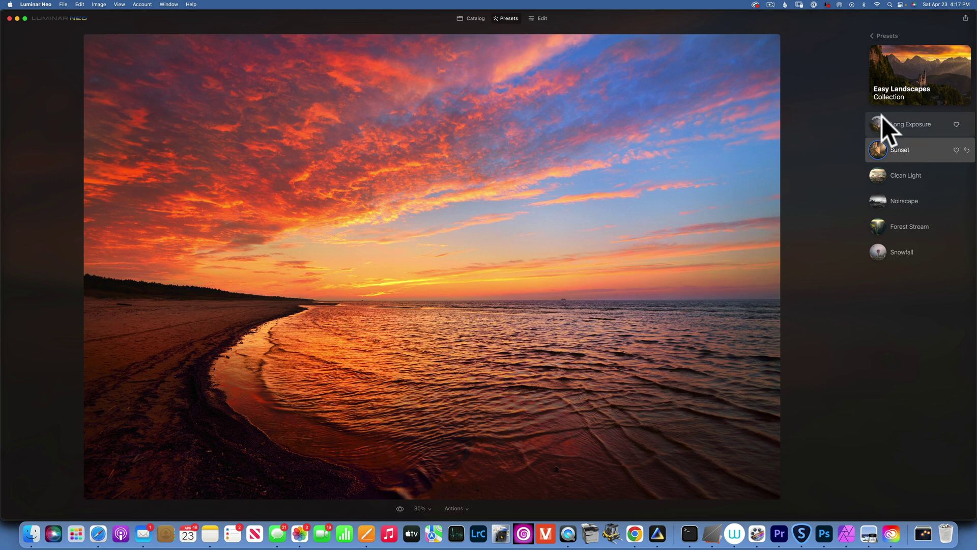
In Edits, inspect Vignette, Color Harmony's Color Contrast, Split Color Warmth and Color Balance, and the Color tool.
{"action": "left_click", "coordinate": [542, 15]}
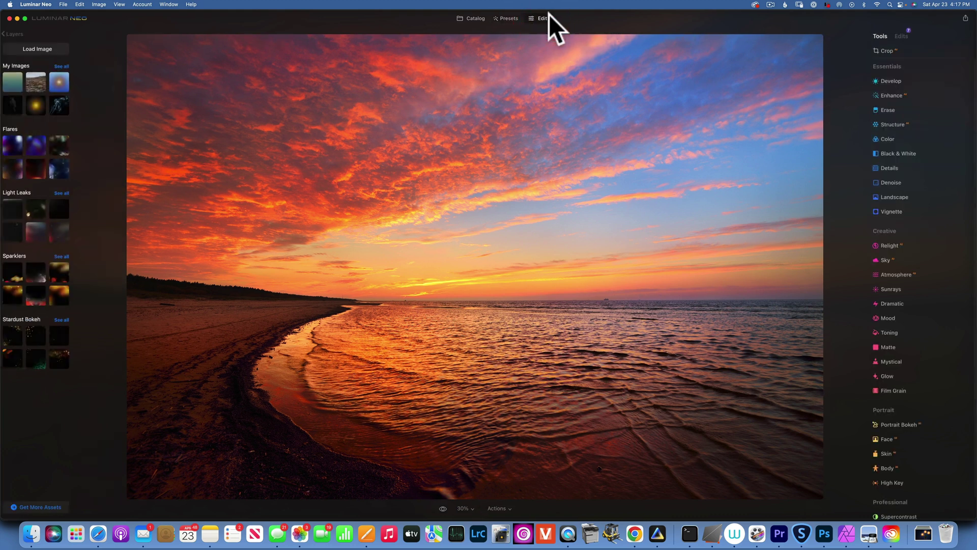
{"action": "left_click", "coordinate": [902, 36]}
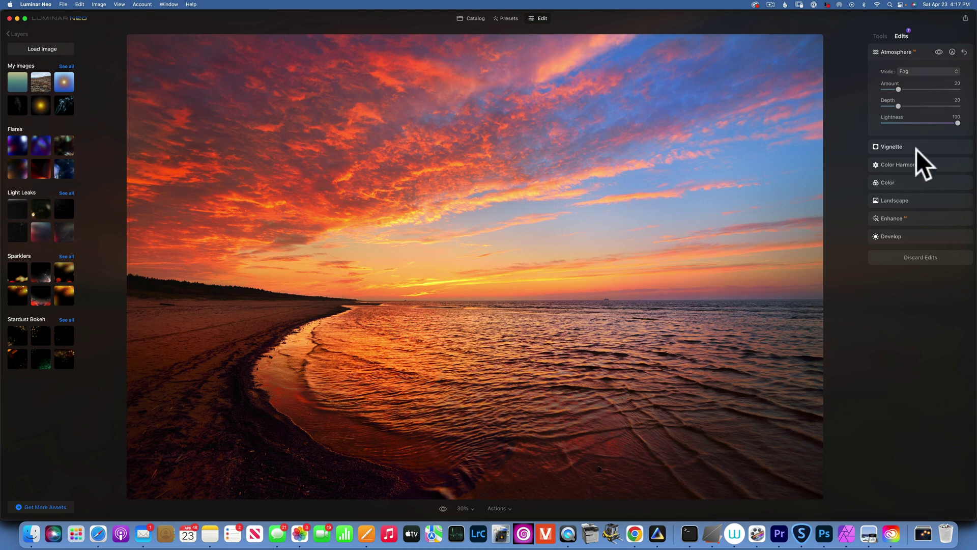
{"action": "left_click", "coordinate": [894, 147]}
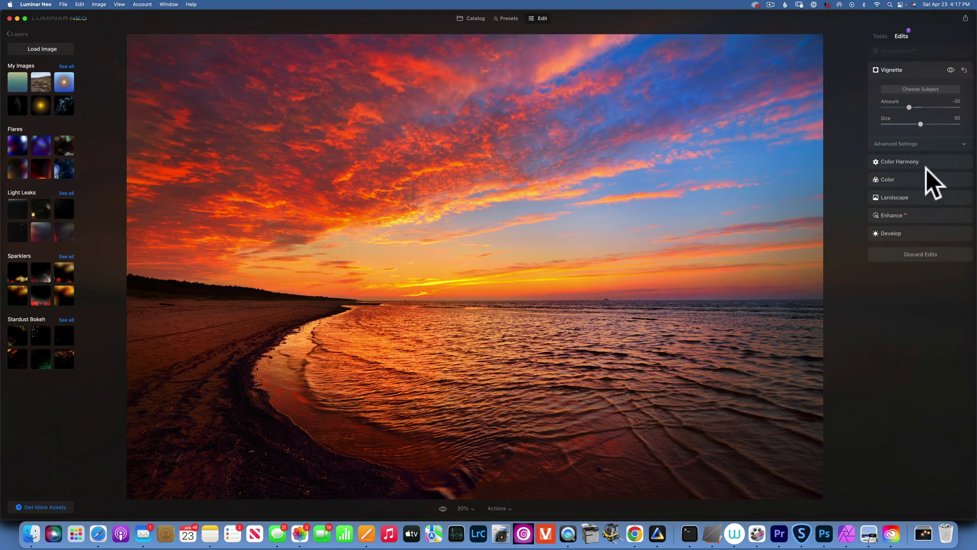
{"action": "left_click", "coordinate": [899, 162]}
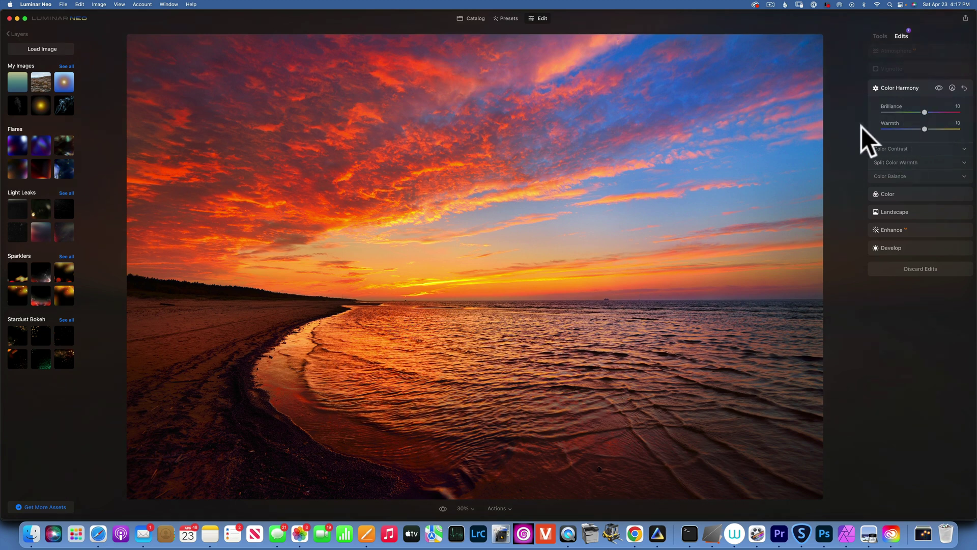
{"action": "left_click", "coordinate": [919, 149]}
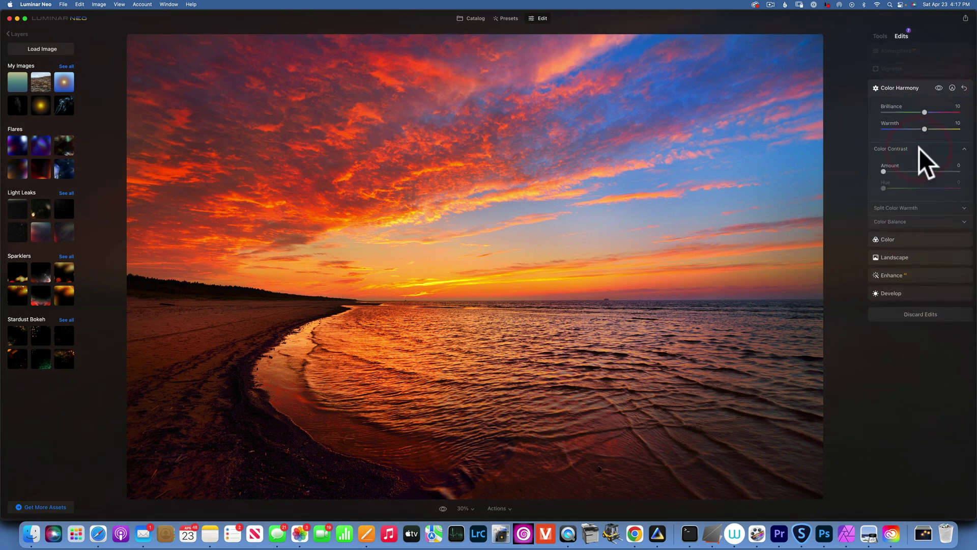
{"action": "left_click", "coordinate": [919, 148]}
{"action": "left_click", "coordinate": [905, 162]}
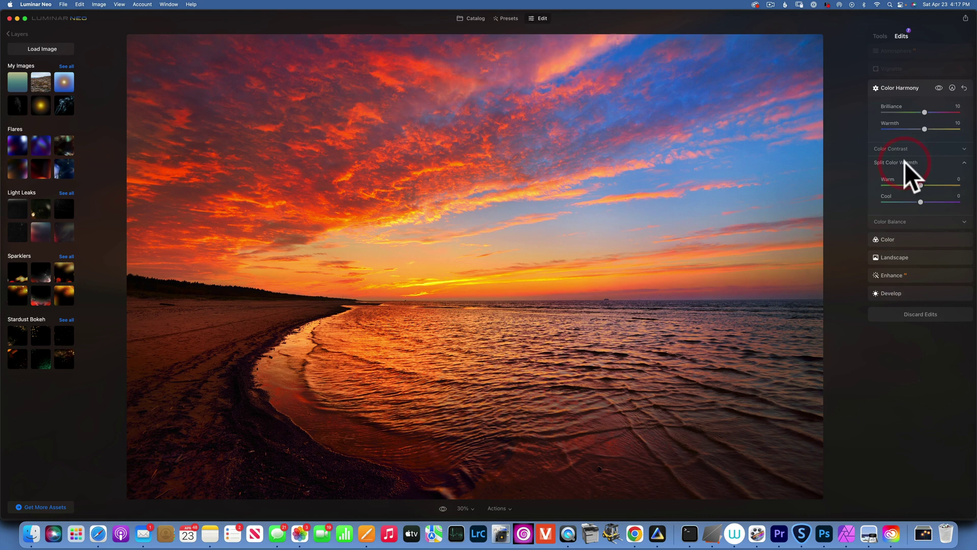
{"action": "left_click", "coordinate": [906, 162]}
{"action": "left_click", "coordinate": [905, 176]}
{"action": "left_click", "coordinate": [905, 176]}
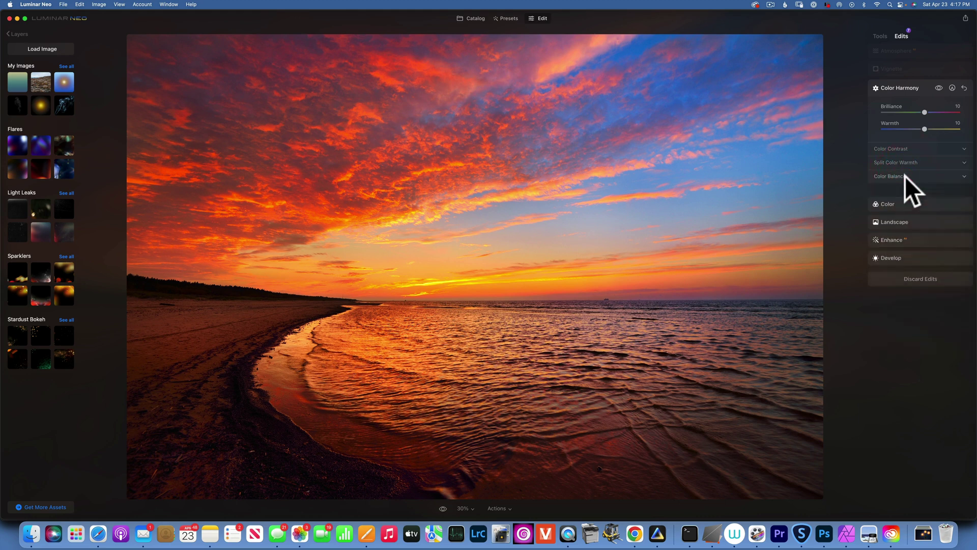
{"action": "left_click", "coordinate": [891, 193]}
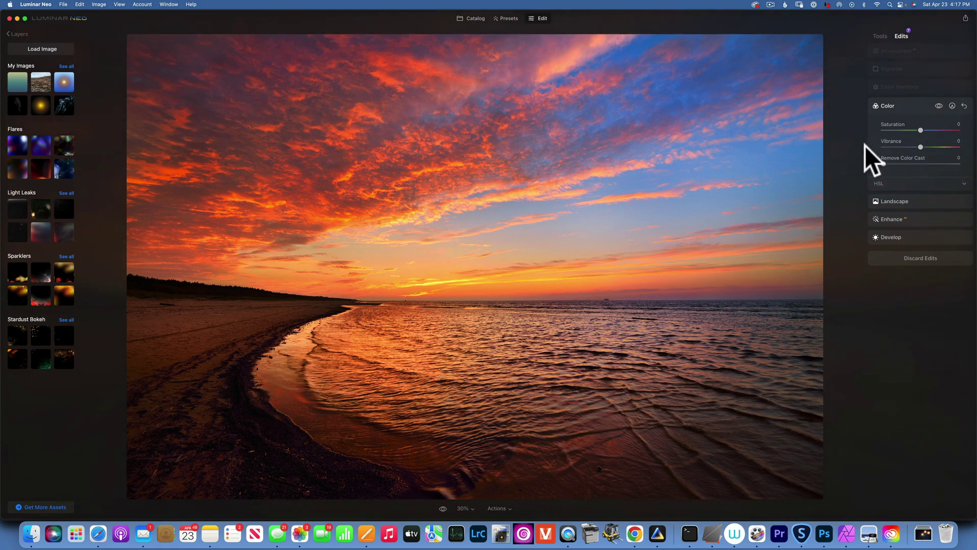
View the HSL per-colour Saturation and Luminance values, then collapse the HSL controls.
{"action": "left_click", "coordinate": [912, 182]}
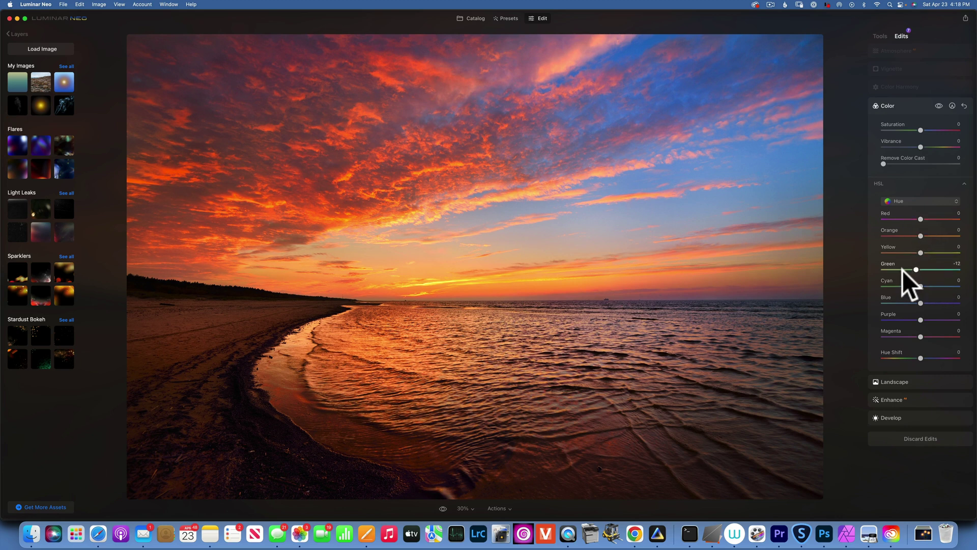
{"action": "left_click", "coordinate": [912, 200]}
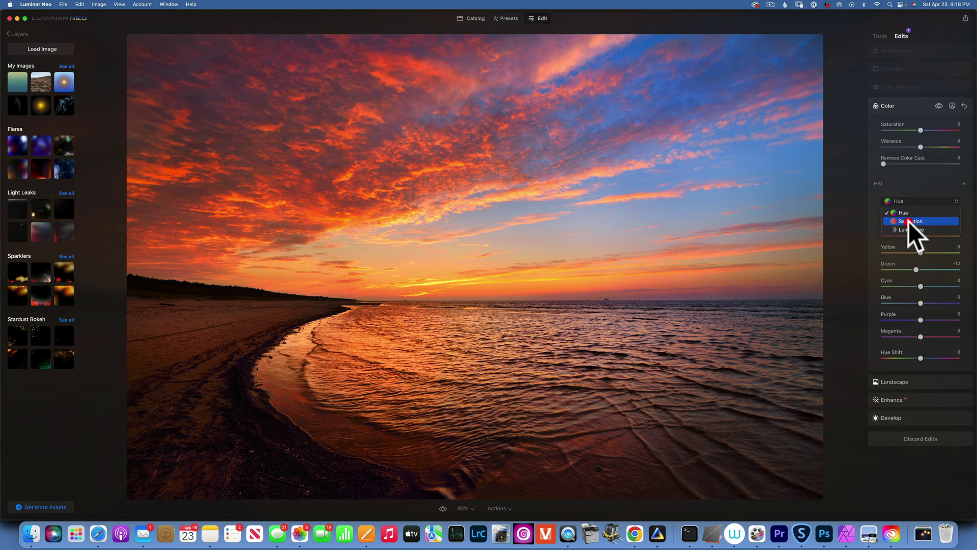
{"action": "left_click", "coordinate": [909, 221]}
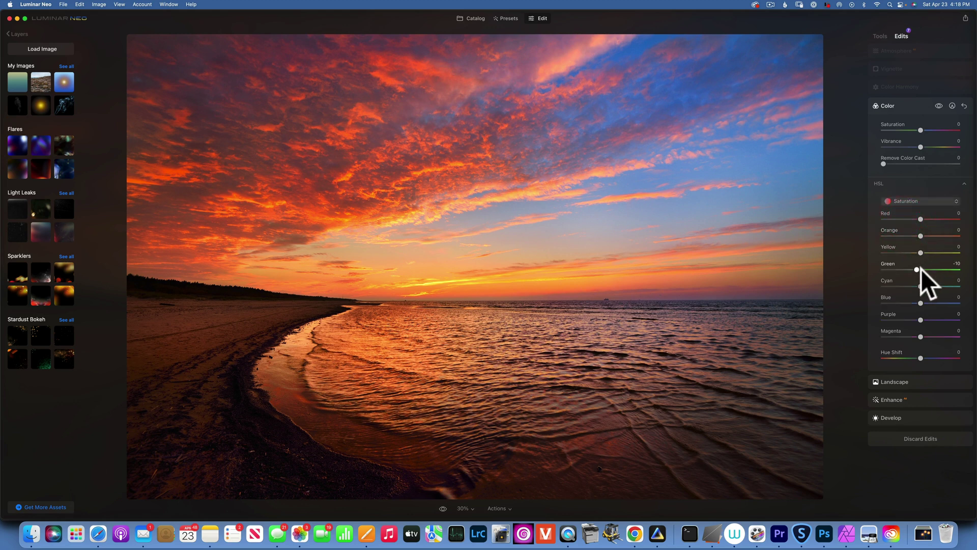
{"action": "left_click", "coordinate": [924, 201]}
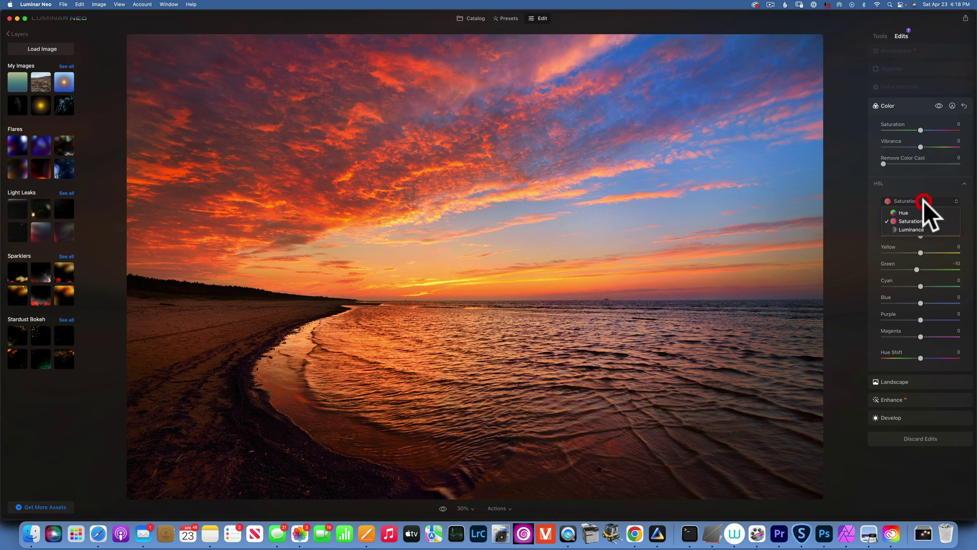
{"action": "left_click", "coordinate": [915, 229]}
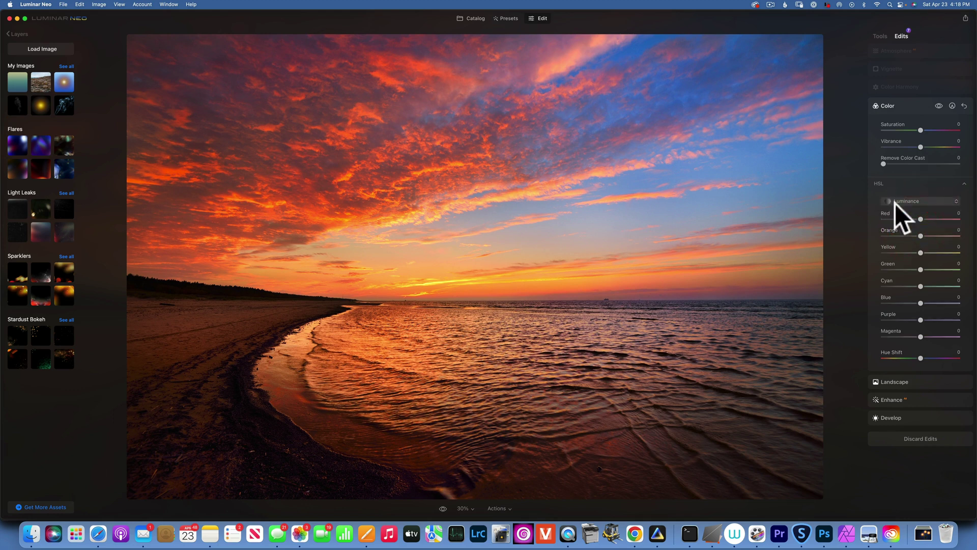
{"action": "left_click", "coordinate": [895, 183]}
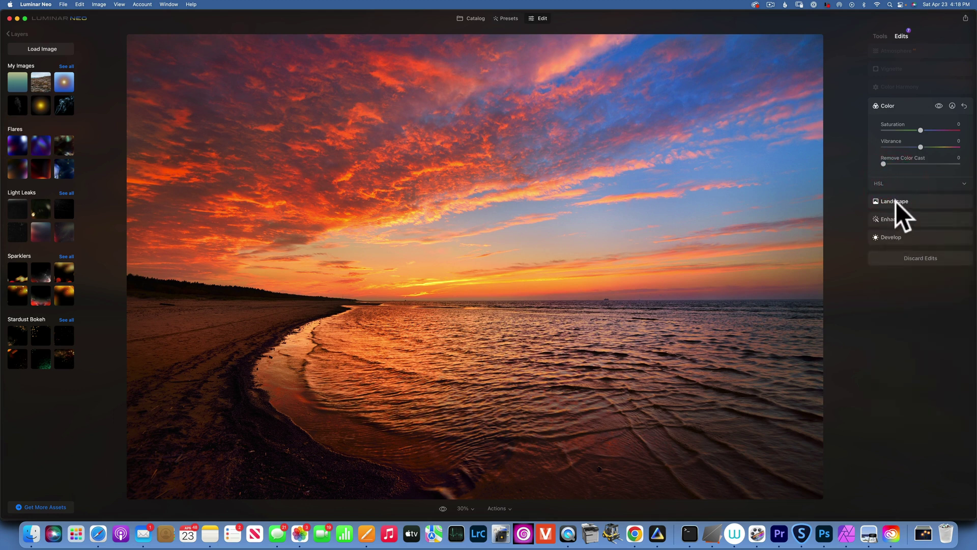
Expand Landscape, Enhance and Develop, checking Develop's Blacks & Whites, Color and Optics subsections.
{"action": "left_click", "coordinate": [896, 201]}
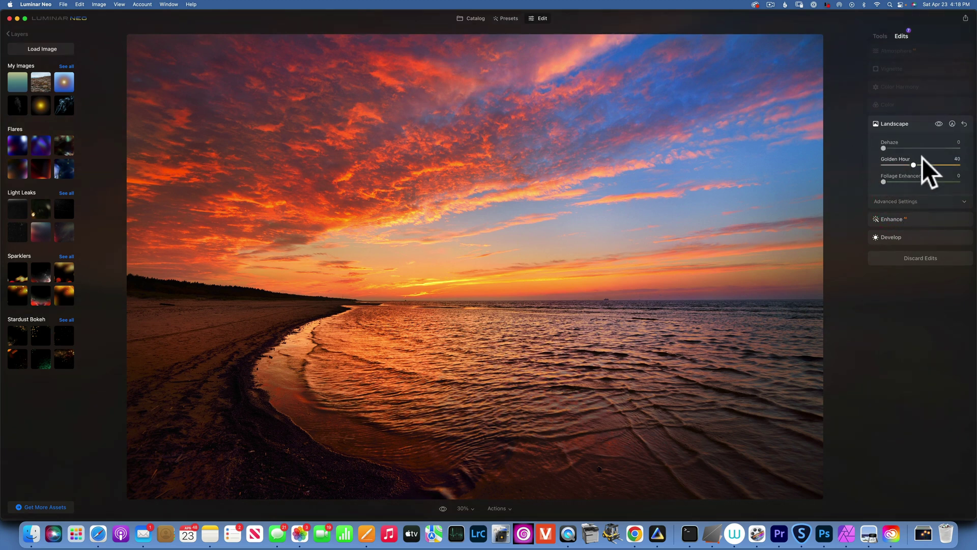
{"action": "left_click", "coordinate": [896, 219]}
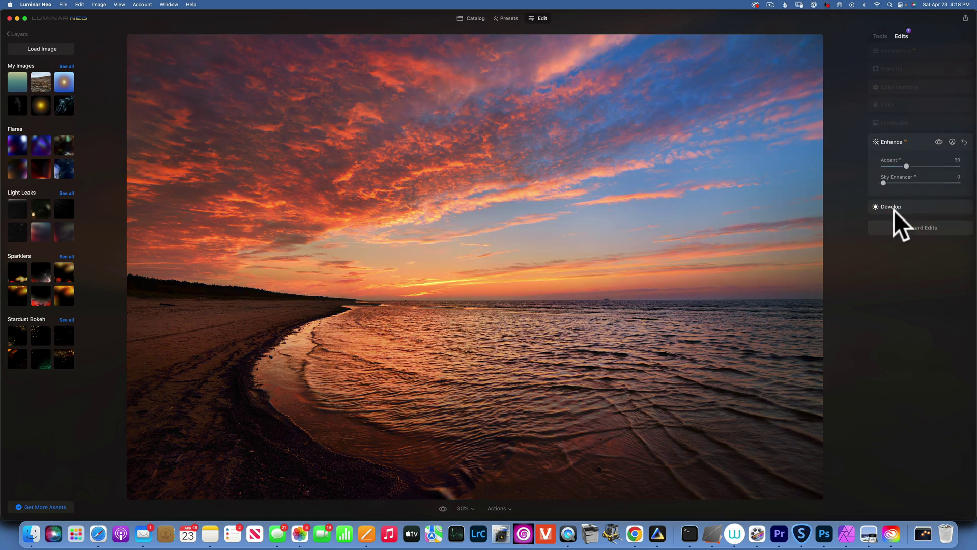
{"action": "left_click", "coordinate": [893, 206]}
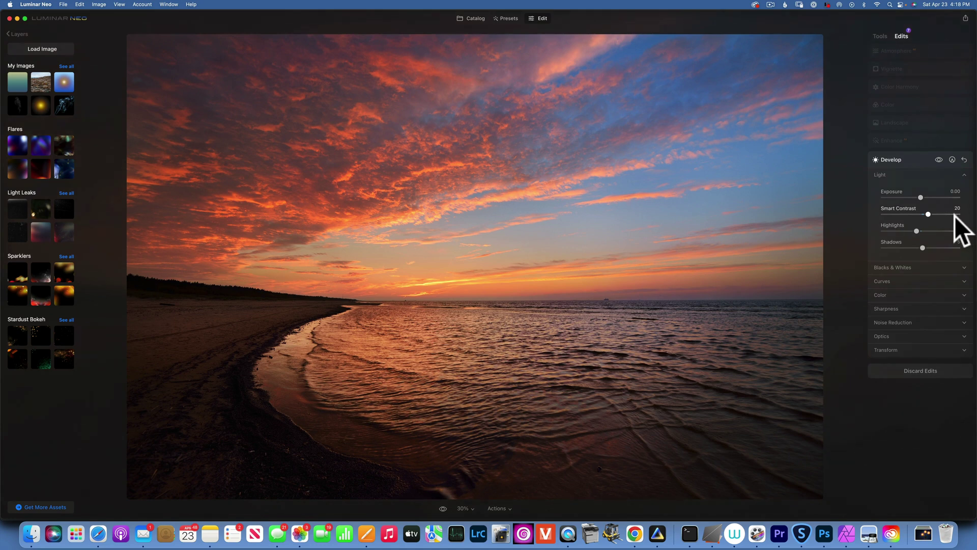
{"action": "left_click", "coordinate": [906, 267]}
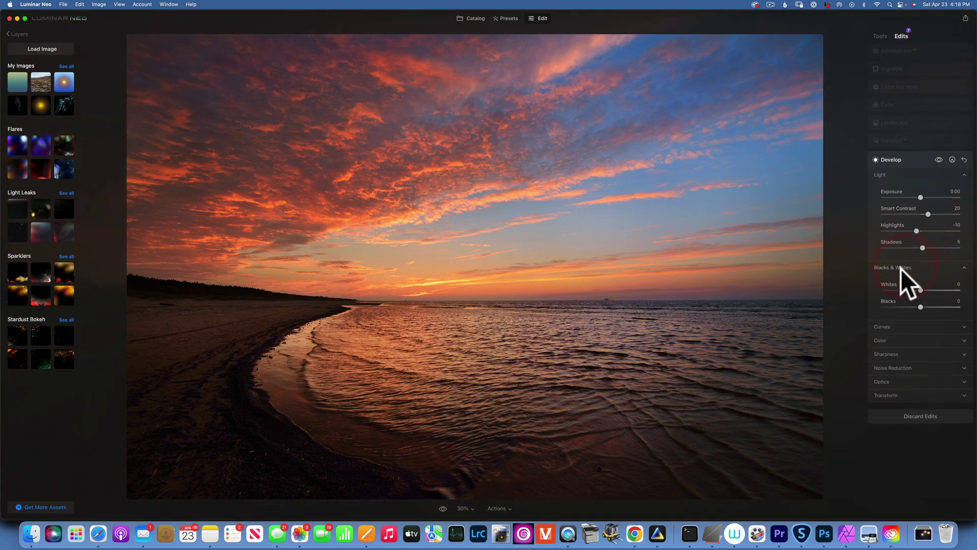
{"action": "left_click", "coordinate": [902, 268]}
{"action": "left_click", "coordinate": [897, 292]}
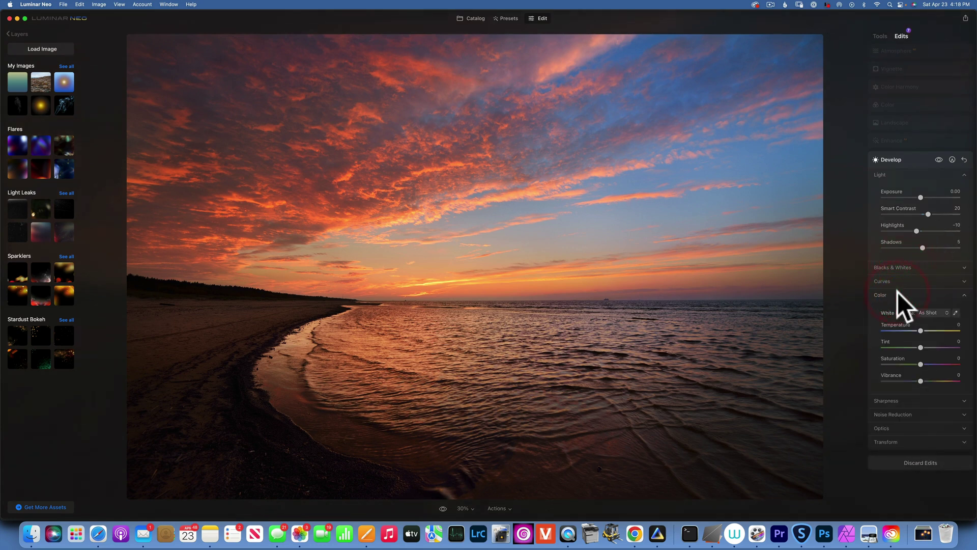
{"action": "left_click", "coordinate": [897, 292]}
{"action": "left_click", "coordinate": [896, 337]}
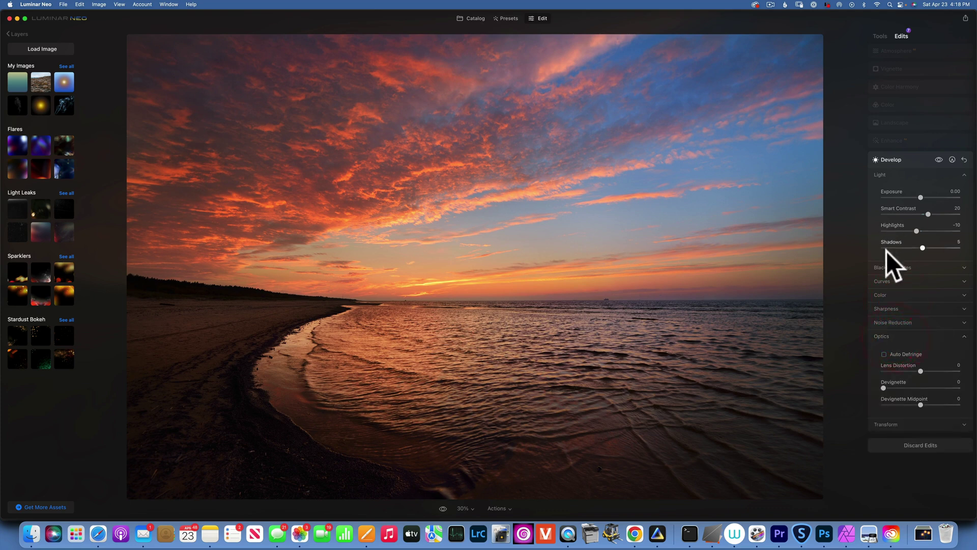
{"action": "left_click", "coordinate": [894, 269]}
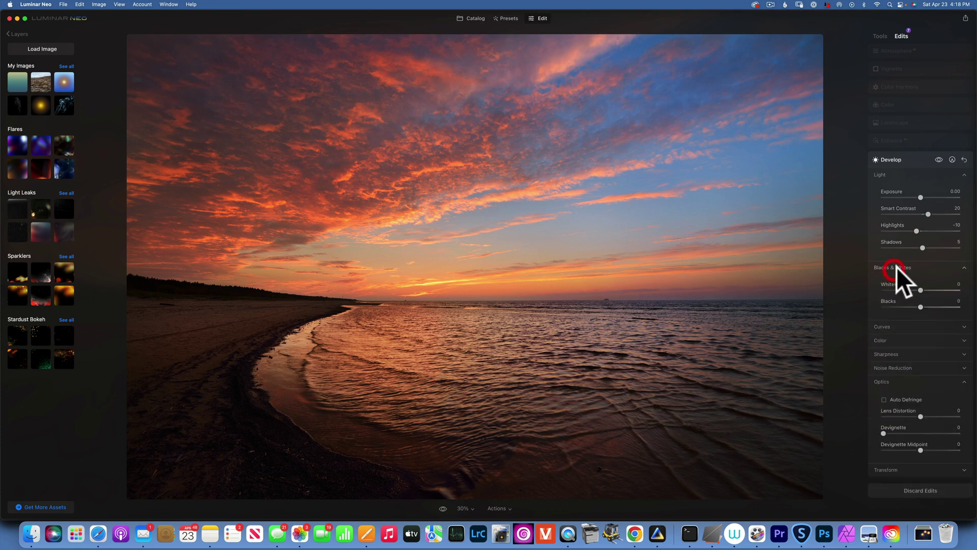
Lower the photo's overall Color saturation slightly.
{"action": "left_click", "coordinate": [908, 158]}
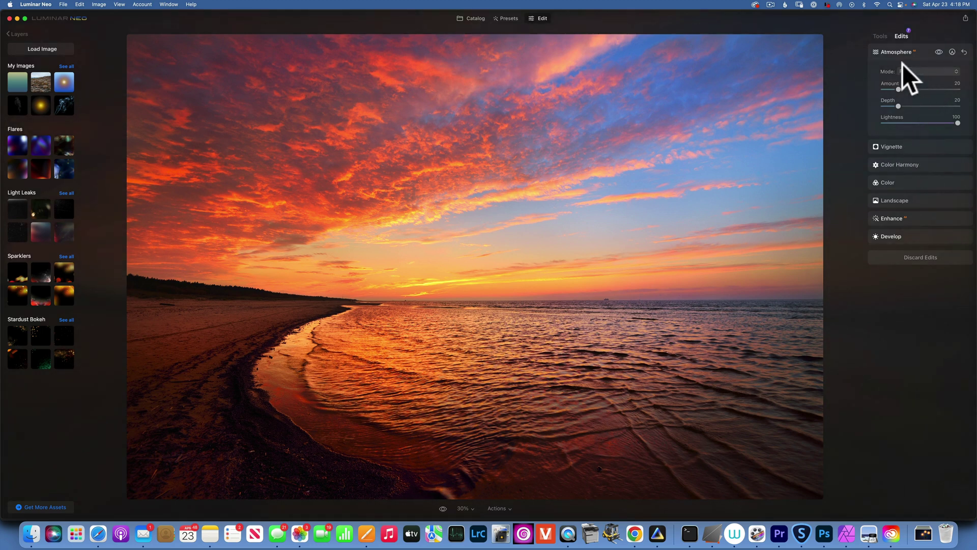
{"action": "left_click", "coordinate": [894, 51]}
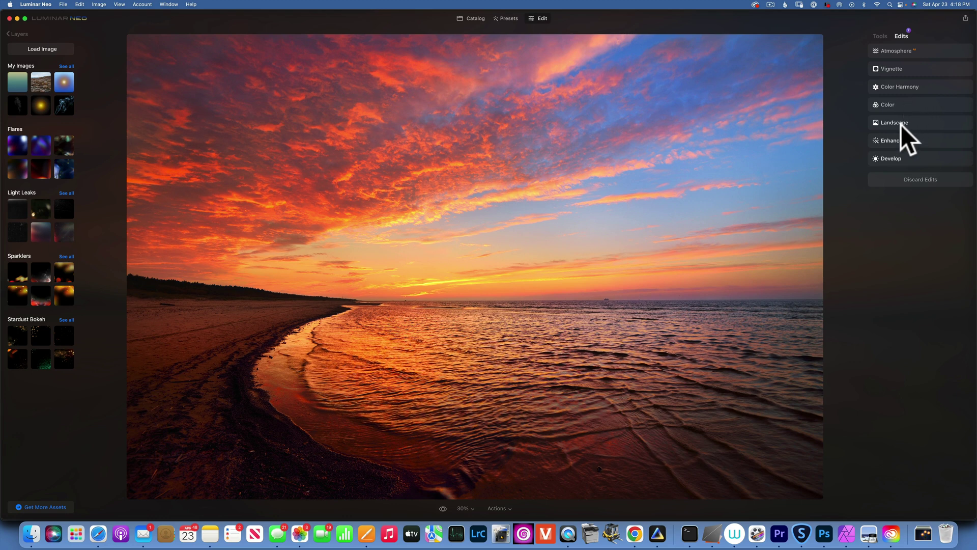
{"action": "left_click", "coordinate": [893, 102]}
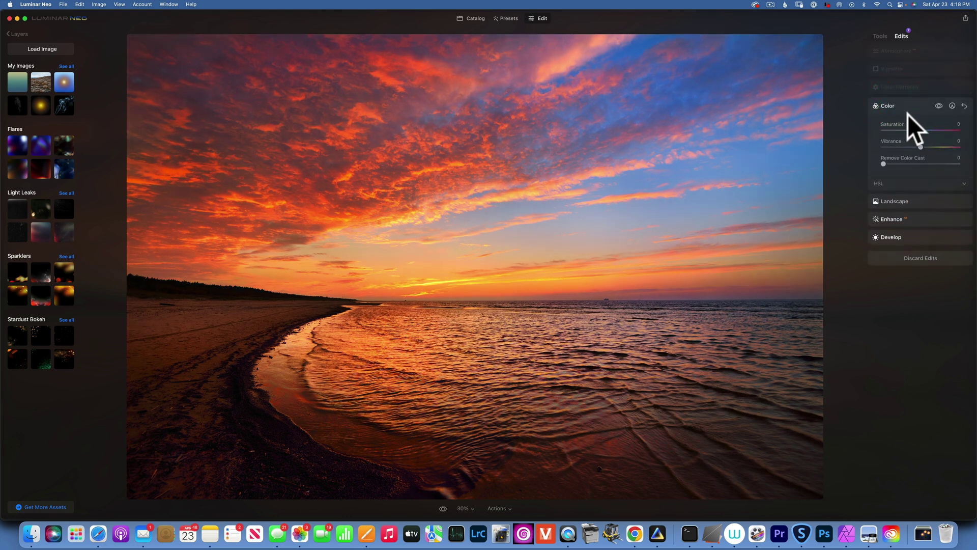
{"action": "left_click_drag", "start_coordinate": [921, 131], "coordinate": [909, 130]}
{"action": "left_click", "coordinate": [885, 105]}
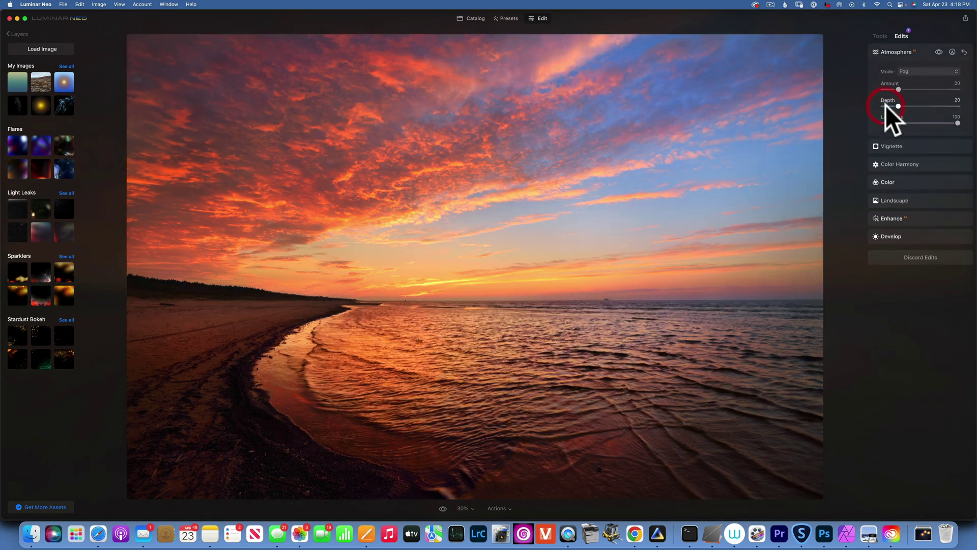
In Develop, raise Shadows to 100 and ease Highlights to about -1.
{"action": "left_click", "coordinate": [889, 236]}
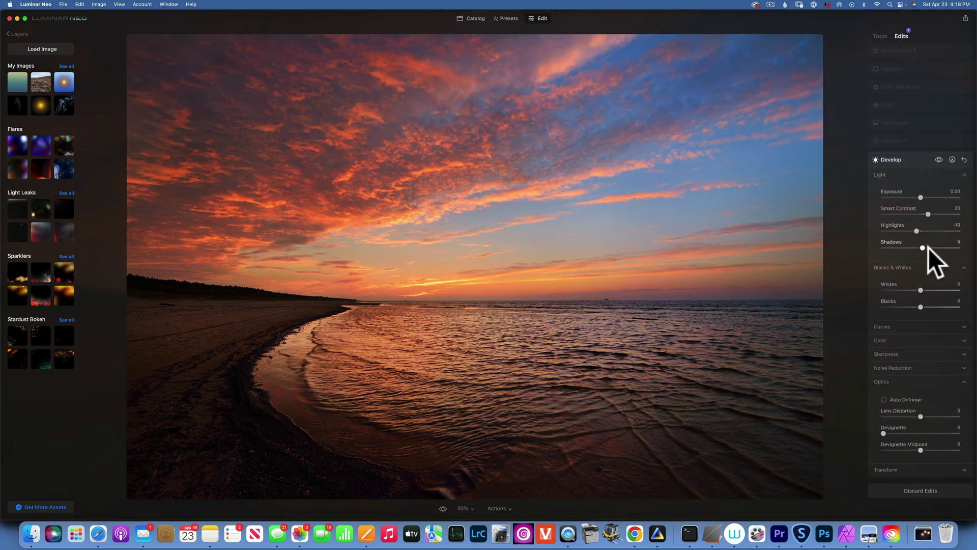
{"action": "left_click_drag", "start_coordinate": [924, 247], "coordinate": [976, 248]}
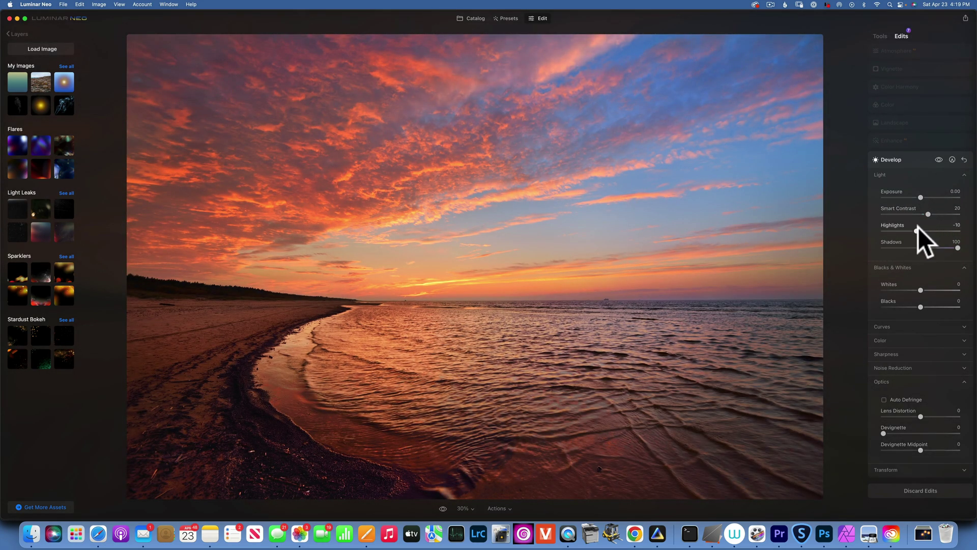
{"action": "mouse_move", "coordinate": [918, 229]}
{"action": "left_mouse_down"}
{"action": "mouse_move", "coordinate": [896, 228]}
{"action": "mouse_move", "coordinate": [920, 230]}
{"action": "mouse_move", "coordinate": [911, 228]}
{"action": "left_mouse_up"}
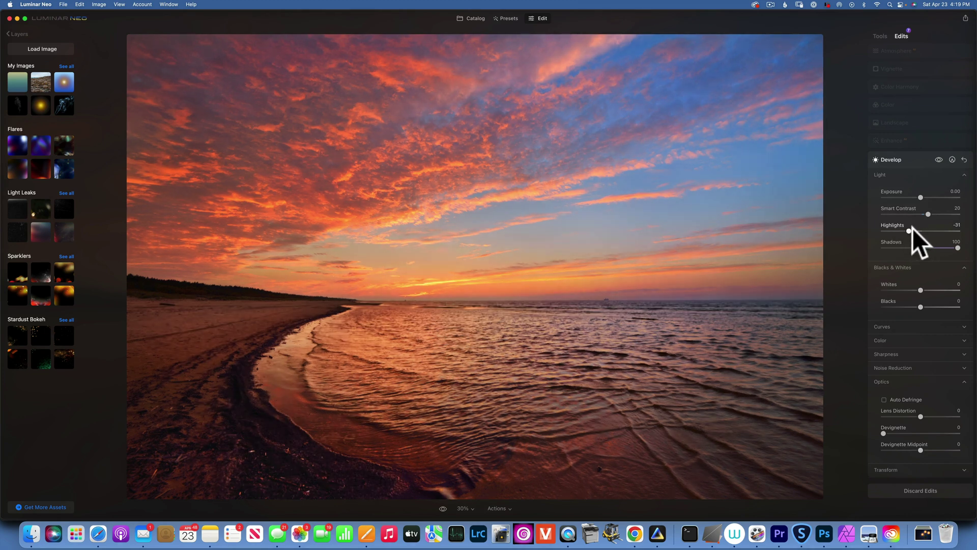
{"action": "left_click", "coordinate": [899, 159]}
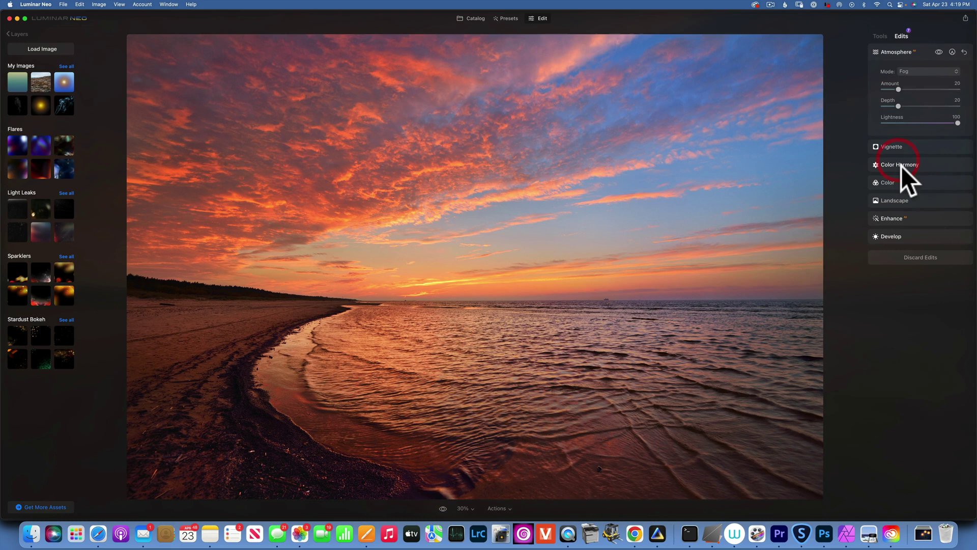
Reduce the Blue HSL saturation to about -50 to tone down the sky.
{"action": "left_click", "coordinate": [888, 182]}
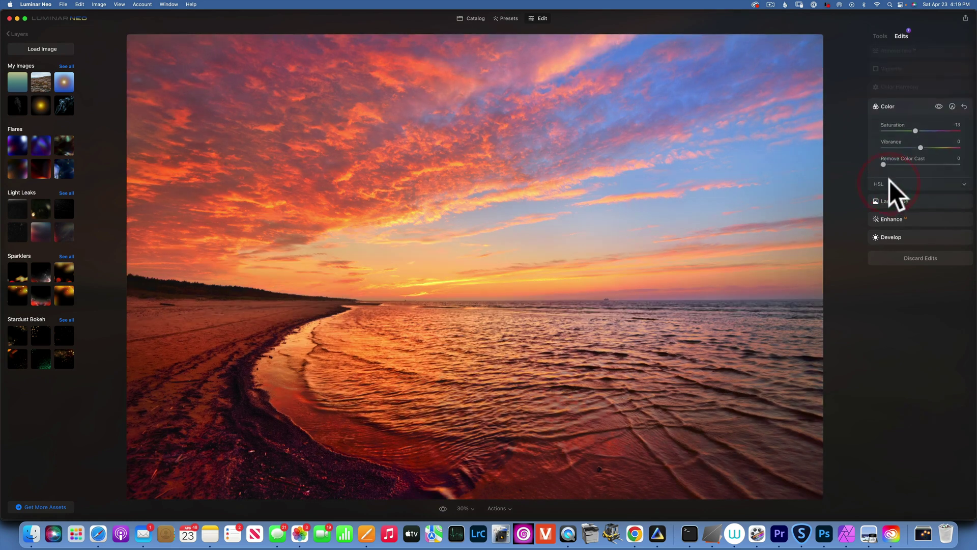
{"action": "left_click", "coordinate": [903, 182]}
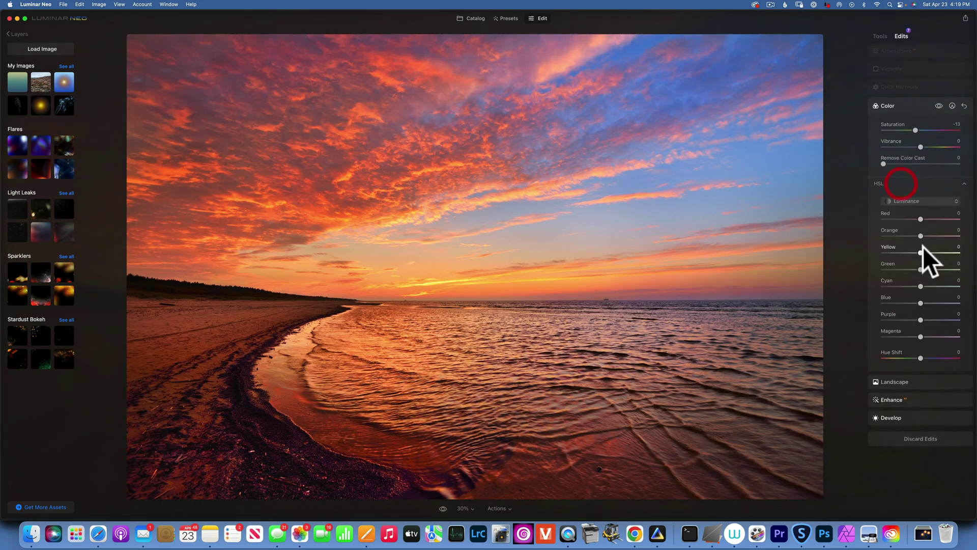
{"action": "left_click", "coordinate": [910, 199]}
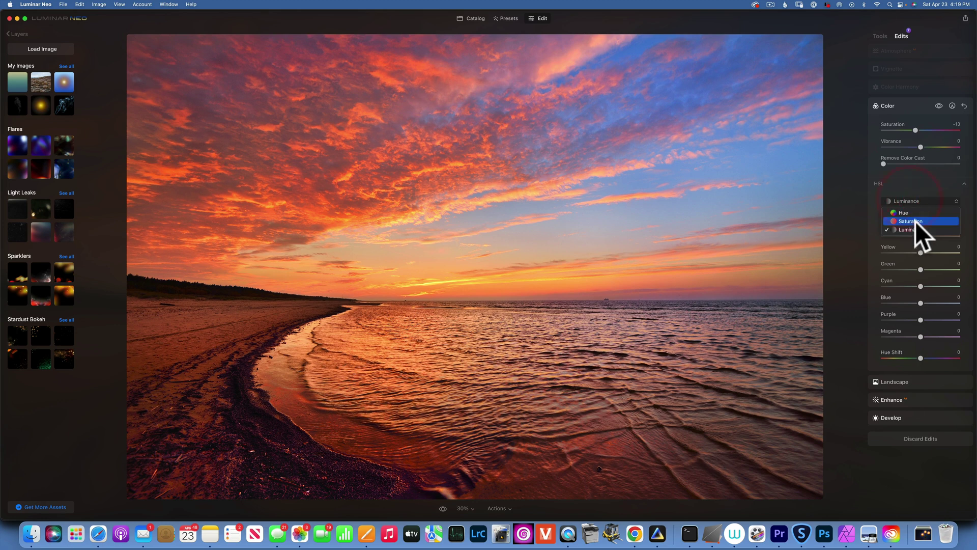
{"action": "left_click", "coordinate": [916, 221]}
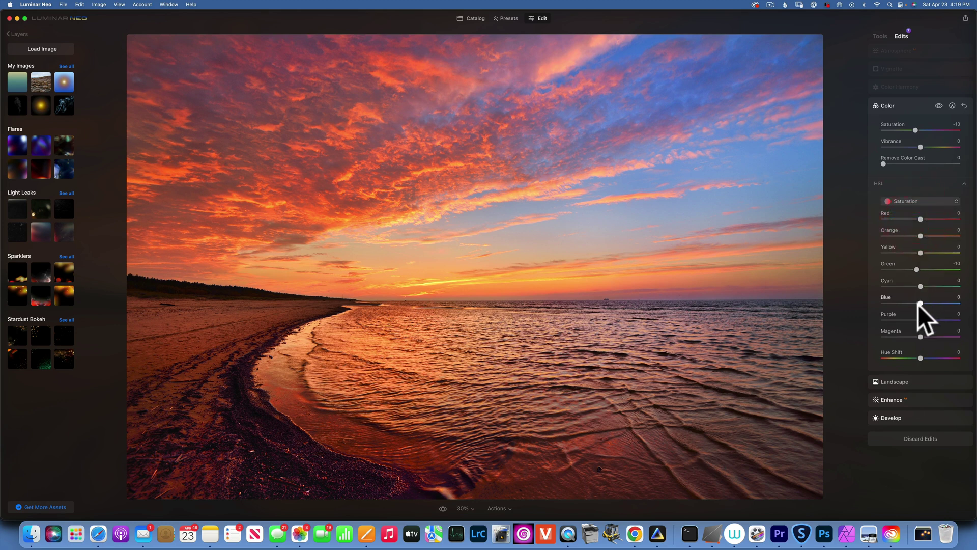
{"action": "left_click_drag", "start_coordinate": [912, 303], "coordinate": [899, 302]}
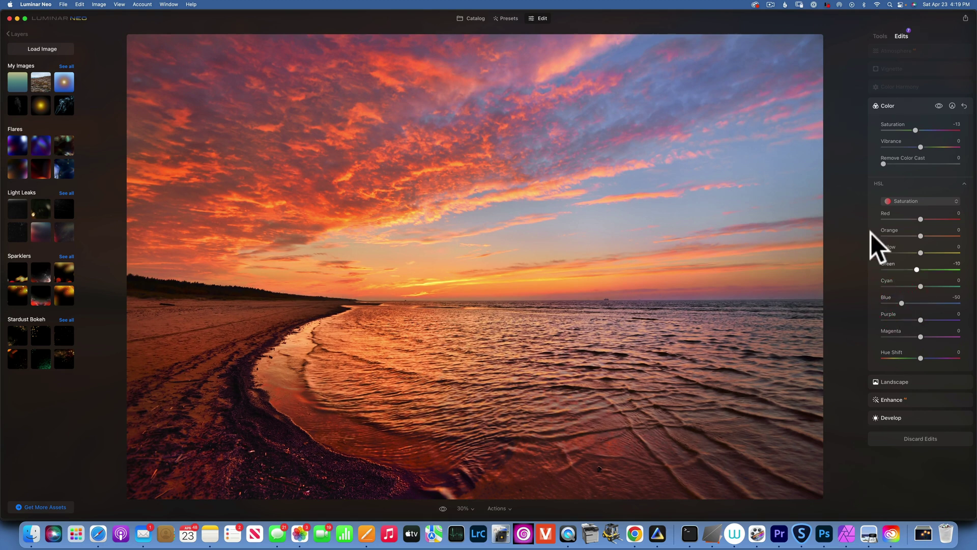
Compare the edited beach photo with its original, then bring up the save-as-preset option.
{"action": "left_click", "coordinate": [900, 110]}
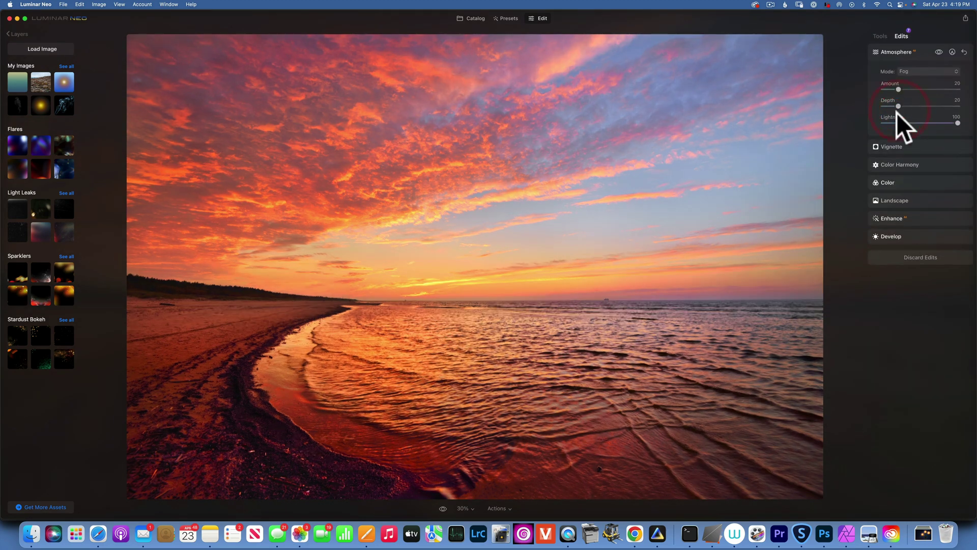
{"action": "left_click", "coordinate": [443, 508]}
{"action": "left_click", "coordinate": [443, 507]}
{"action": "left_click", "coordinate": [443, 508]}
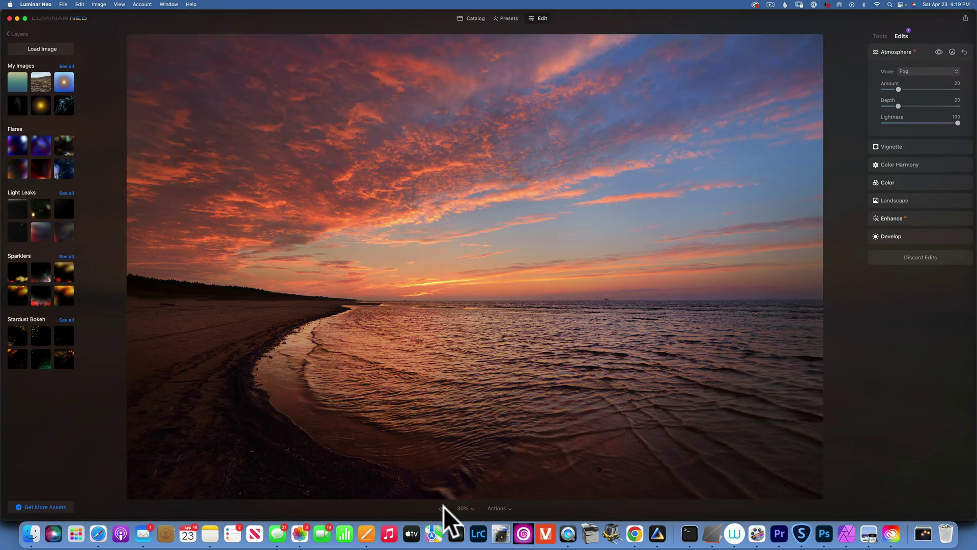
{"action": "left_click", "coordinate": [443, 507]}
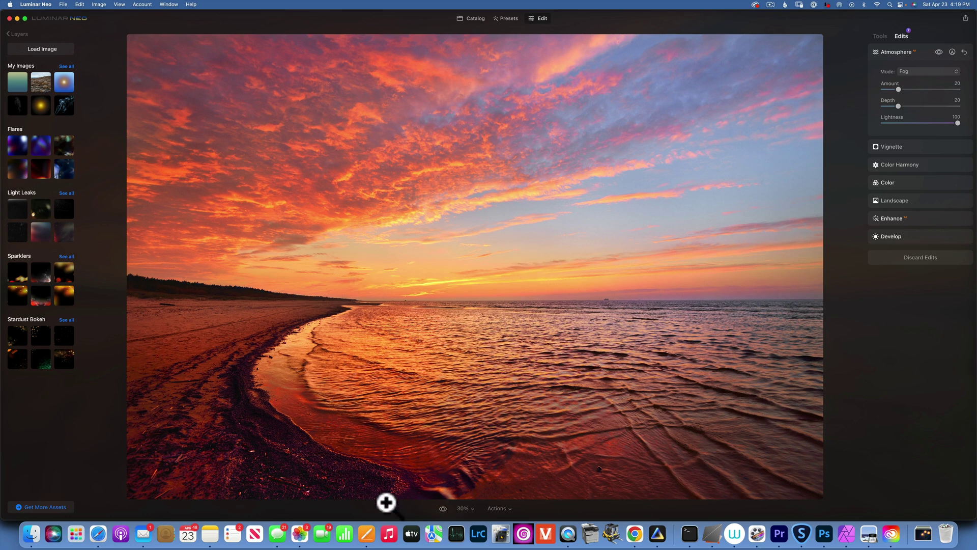
{"action": "left_click", "coordinate": [502, 508]}
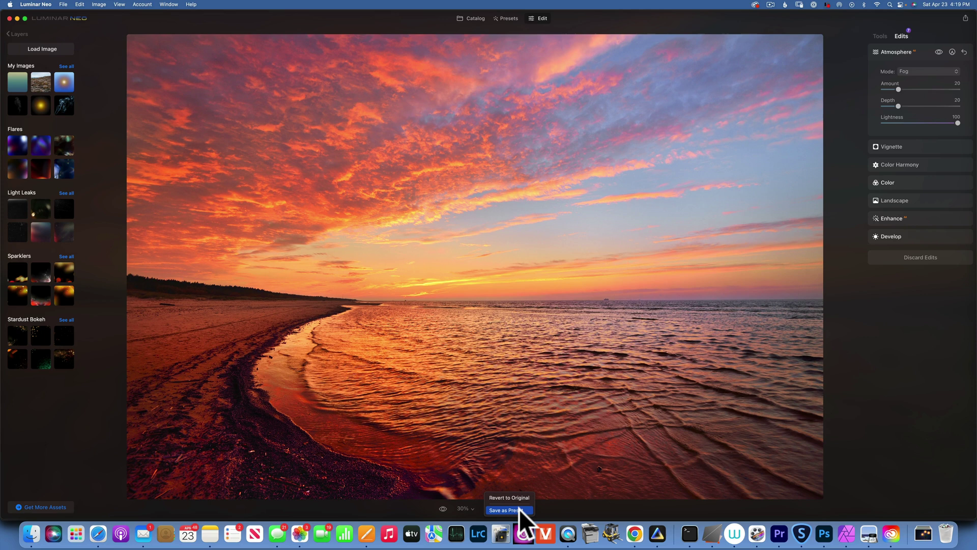
Save the current edits as a new preset named 'sunset'.
{"action": "left_click", "coordinate": [518, 509]}
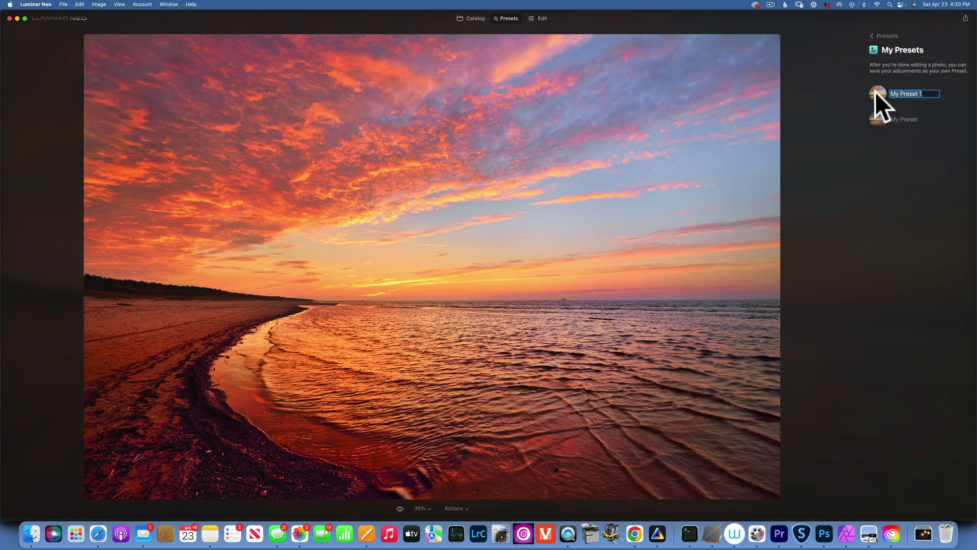
{"action": "type", "text": "sunse"}
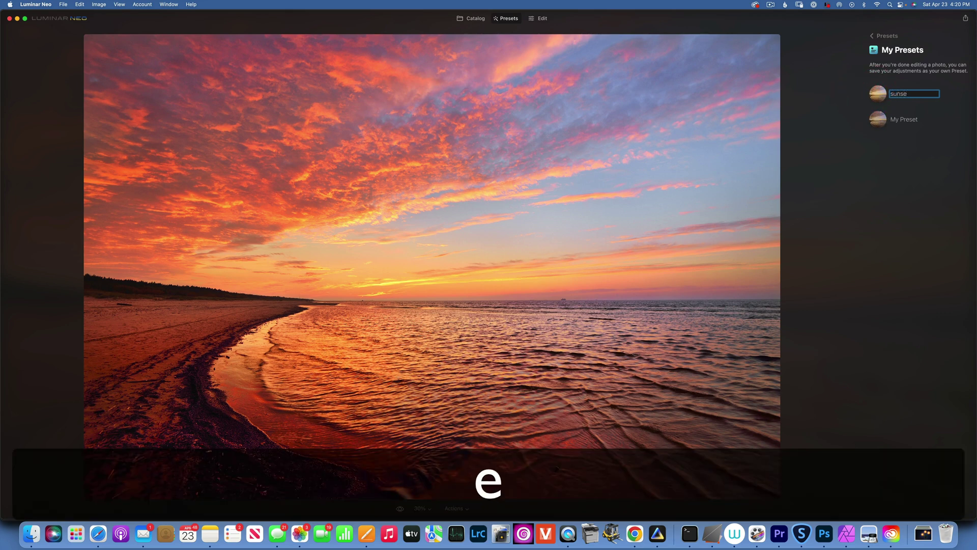
{"action": "type", "text": "t"}
{"action": "left_click", "coordinate": [929, 112]}
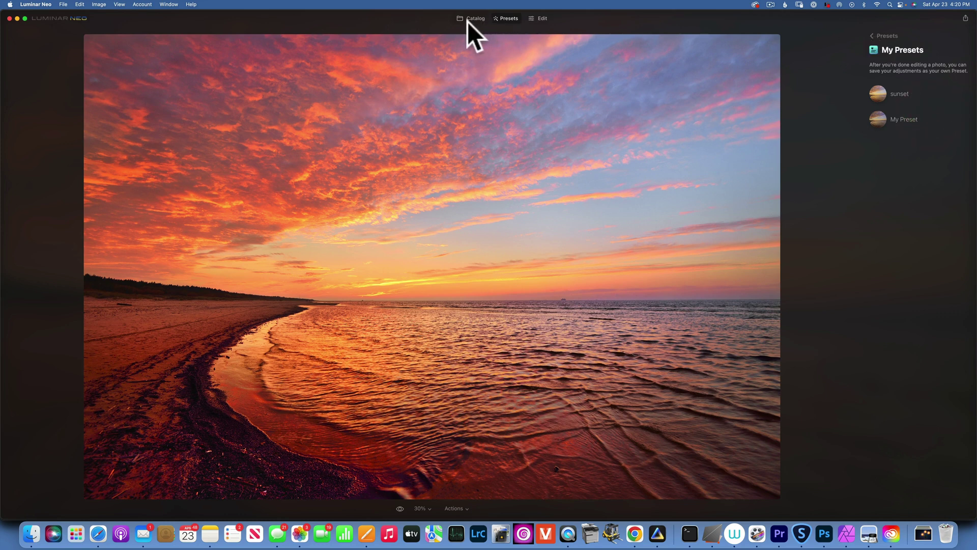
In My Presets, apply My Preset, then My Preset 1 to the photo.
{"action": "left_click", "coordinate": [871, 34]}
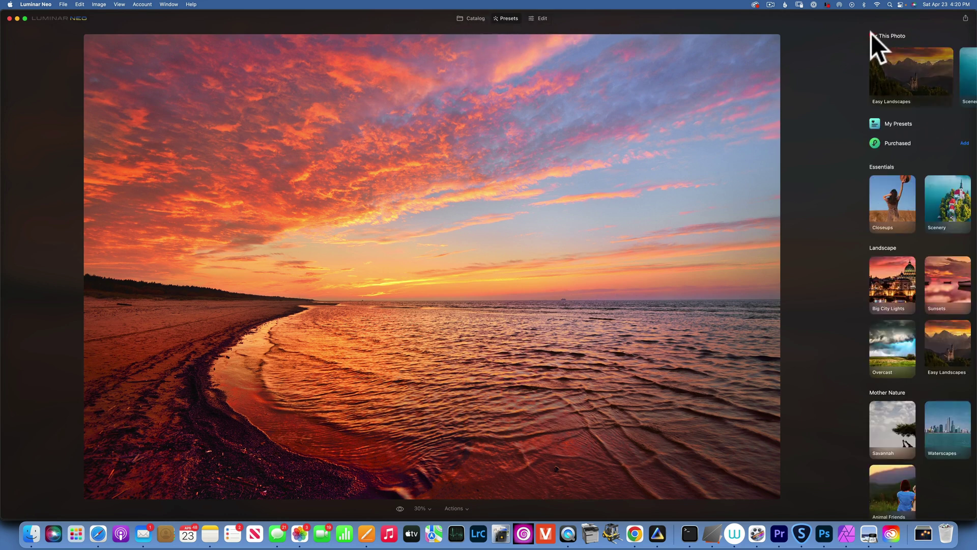
{"action": "left_click", "coordinate": [894, 123]}
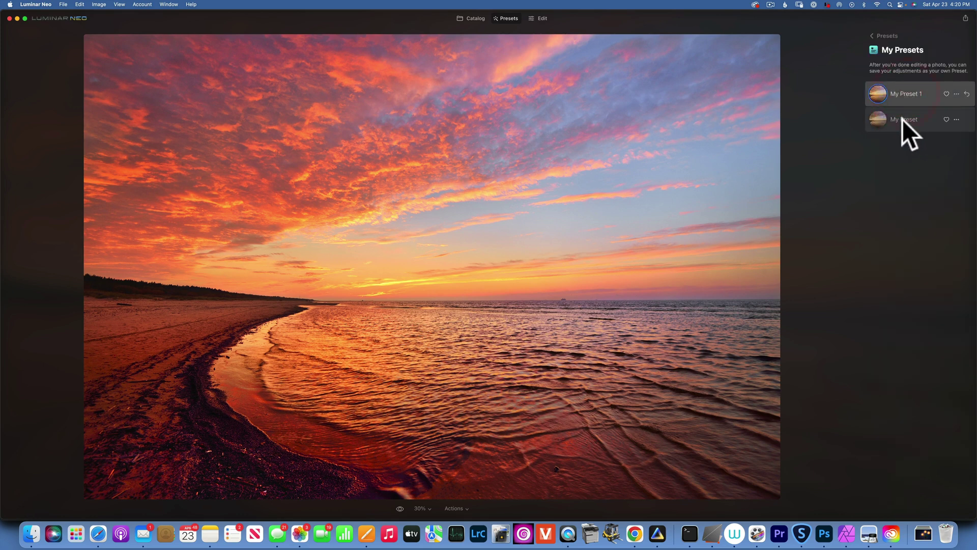
{"action": "left_click", "coordinate": [903, 119]}
{"action": "left_click", "coordinate": [901, 92]}
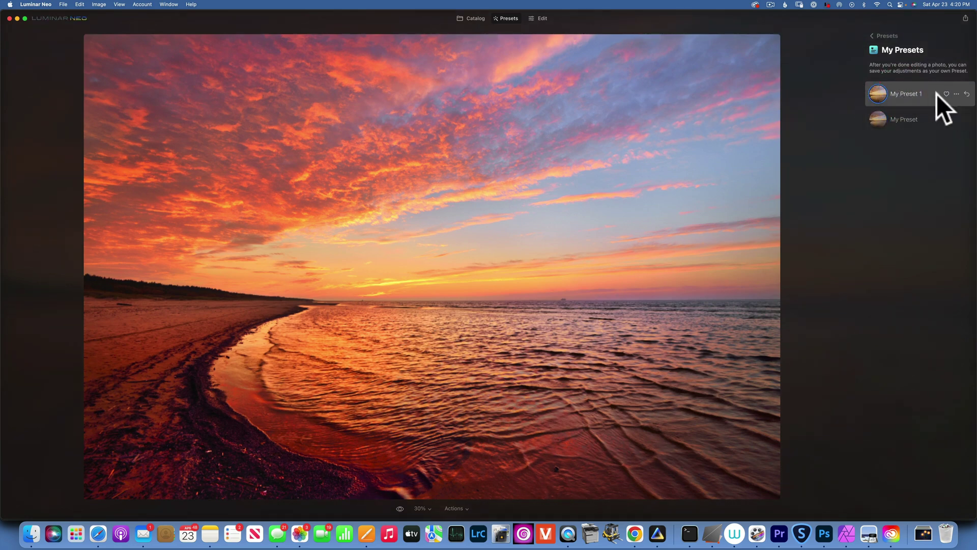
Try renaming My Preset 1 to 'Sunset' and recheck it in My Presets.
{"action": "left_click", "coordinate": [955, 92]}
{"action": "left_click", "coordinate": [946, 109]}
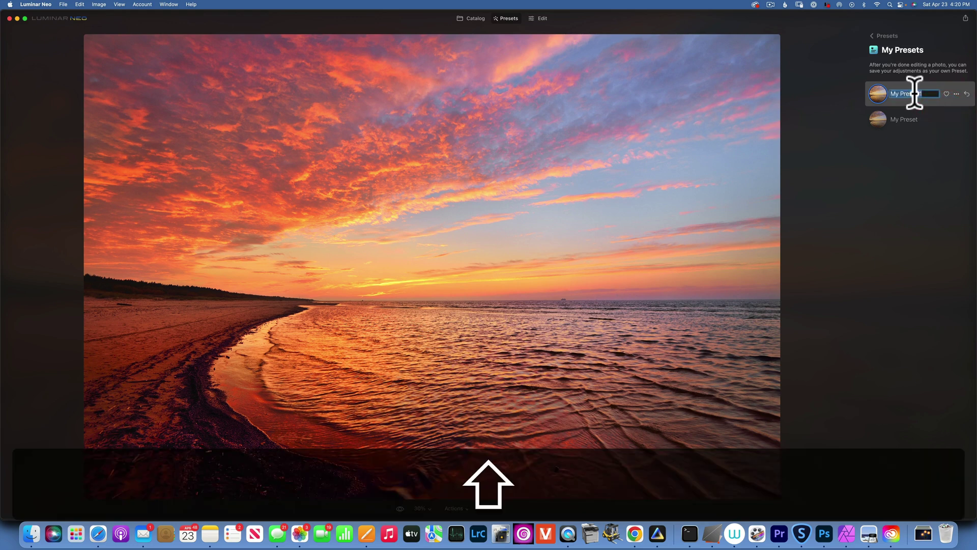
{"action": "type", "text": "Sunset"}
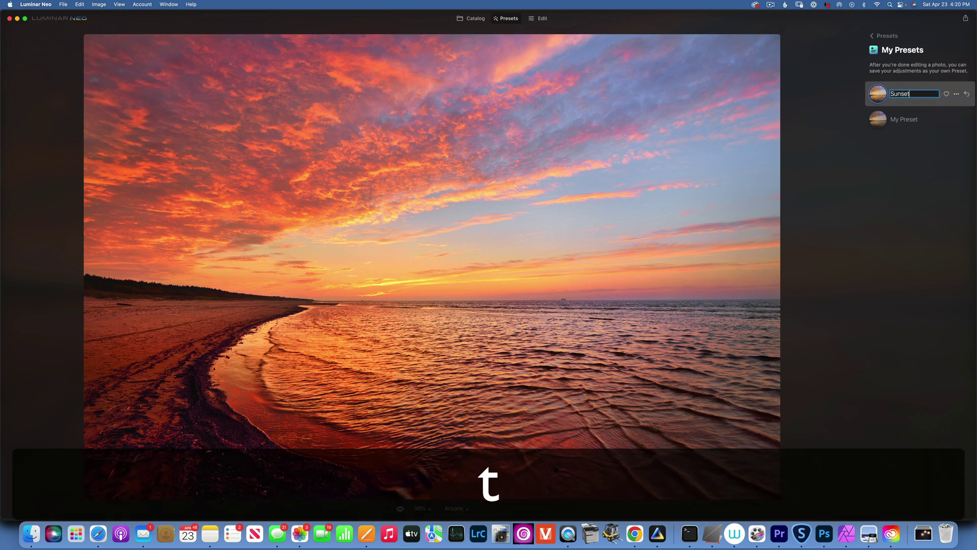
{"action": "left_click", "coordinate": [952, 104]}
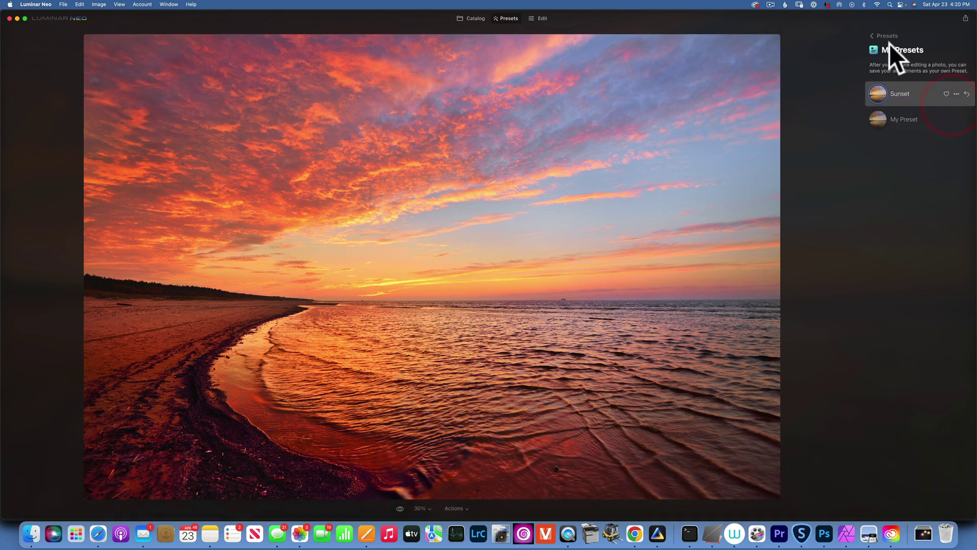
{"action": "left_click", "coordinate": [874, 34]}
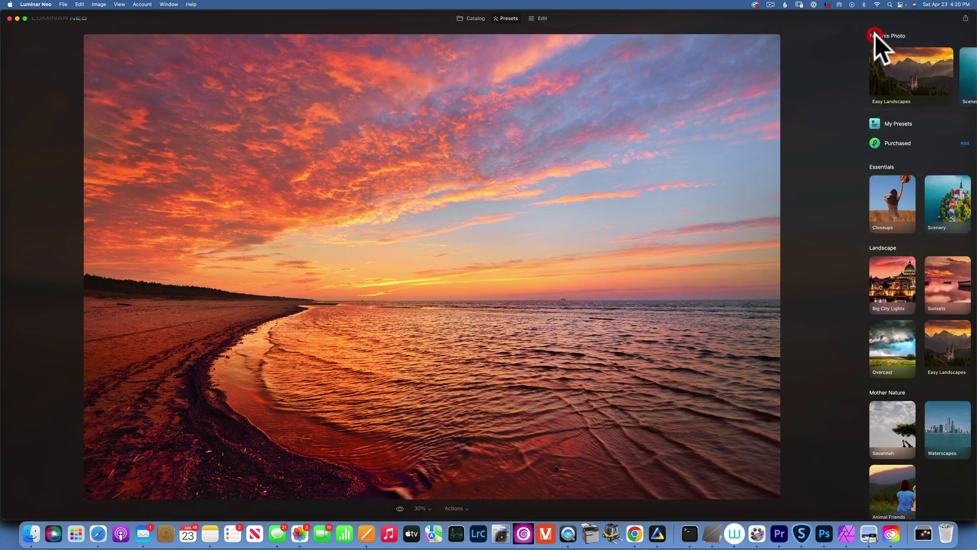
{"action": "left_click", "coordinate": [909, 125]}
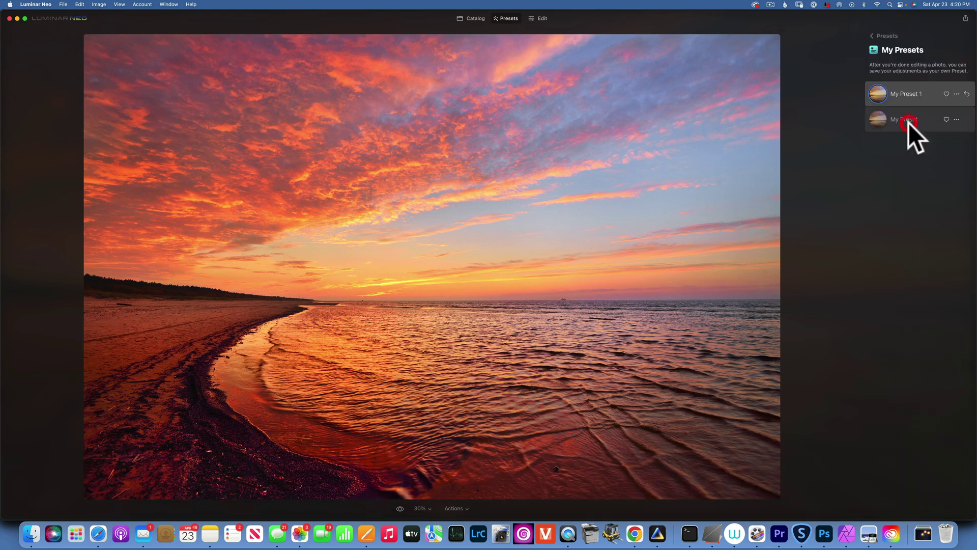
{"action": "left_click", "coordinate": [956, 94]}
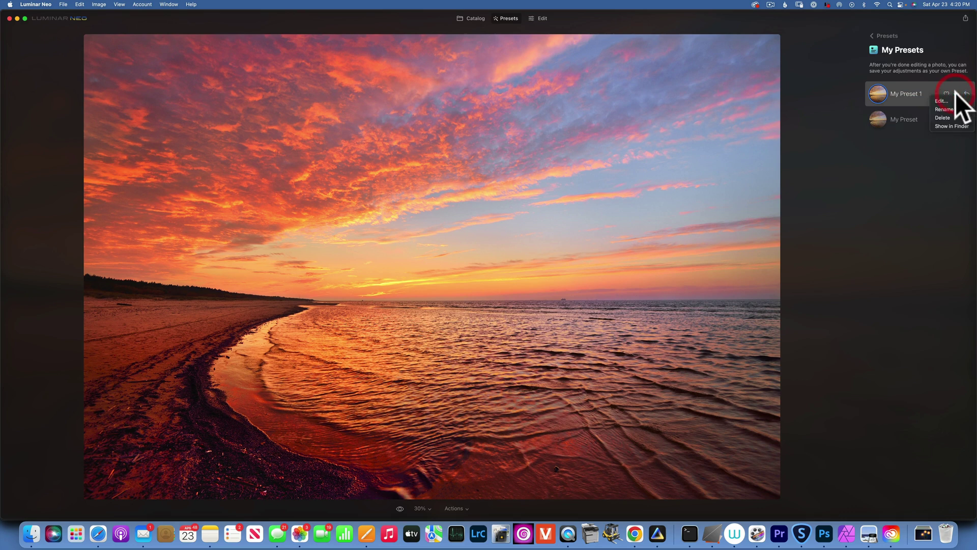
Open the beach wave photo from the Catalog and apply My Preset 1.
{"action": "left_click", "coordinate": [477, 19]}
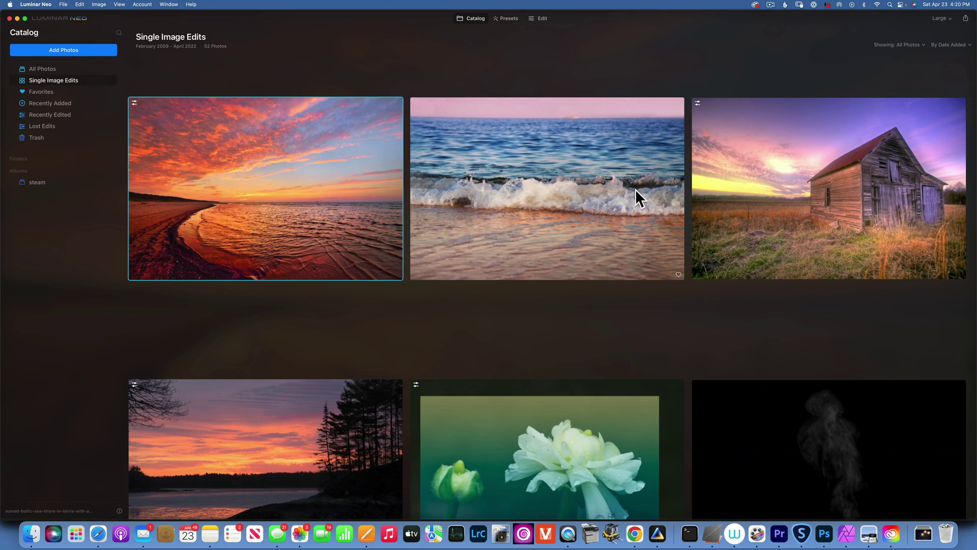
{"action": "double_click", "coordinate": [609, 188]}
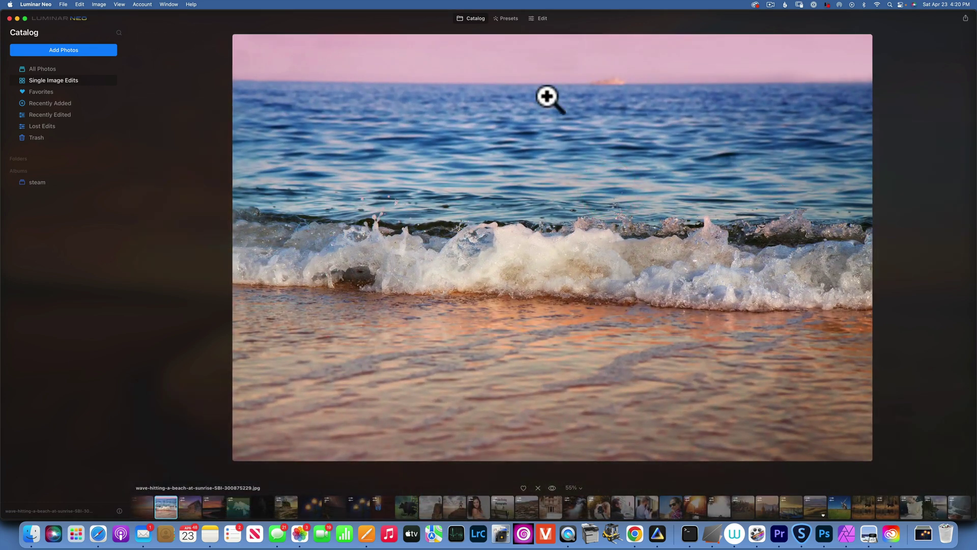
{"action": "left_click", "coordinate": [508, 17]}
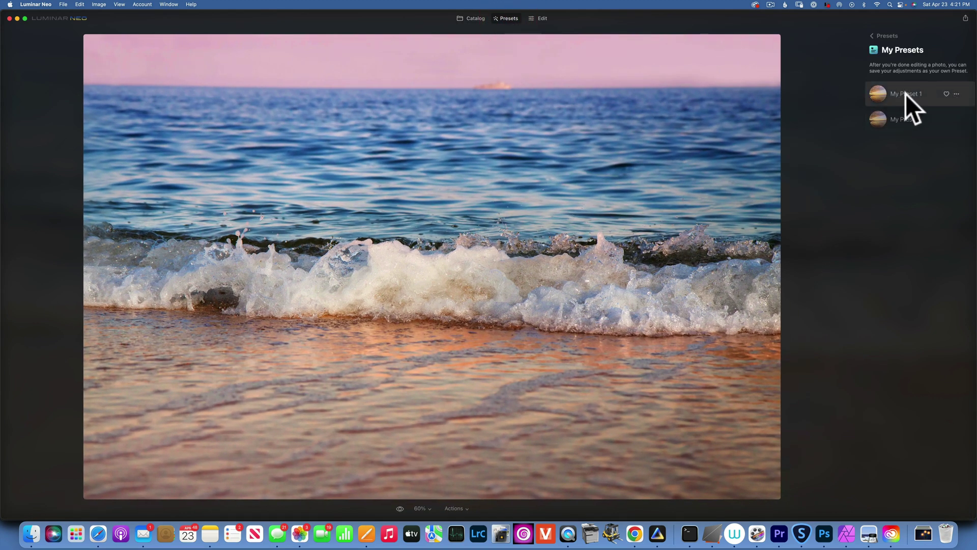
{"action": "left_click", "coordinate": [906, 94]}
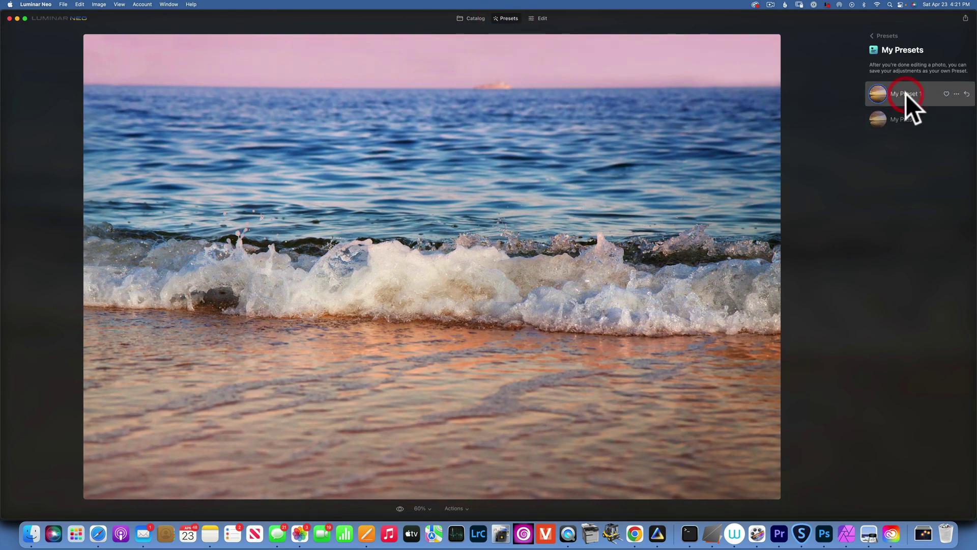
{"action": "left_click", "coordinate": [956, 94]}
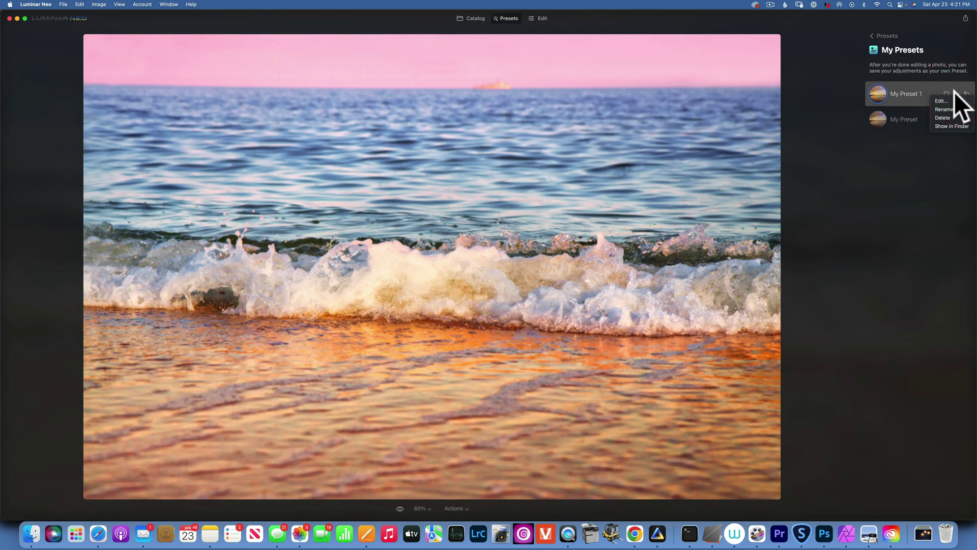
{"action": "left_click", "coordinate": [907, 93]}
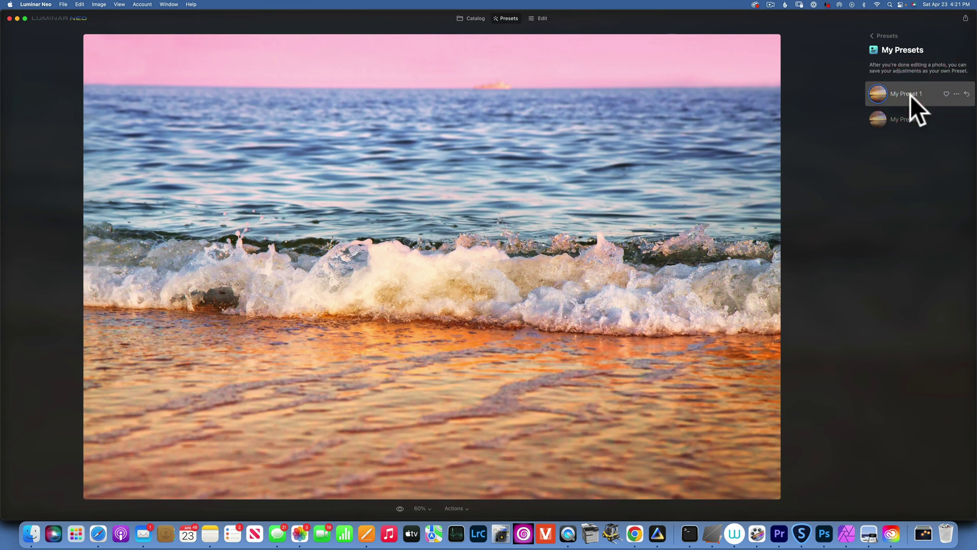
Toggle between the wave photo's original and edited versions twice.
{"action": "left_click", "coordinate": [398, 508]}
{"action": "left_click", "coordinate": [398, 508]}
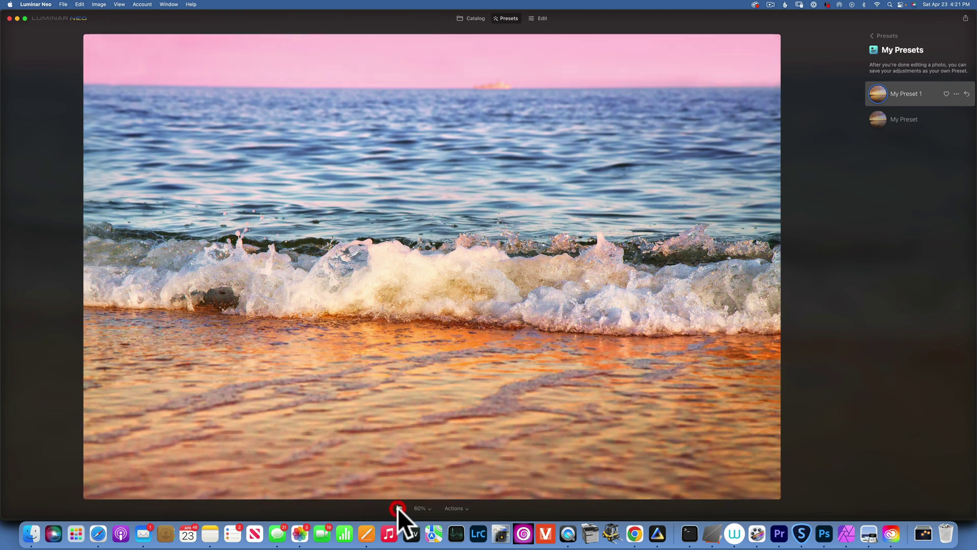
{"action": "left_click", "coordinate": [398, 509]}
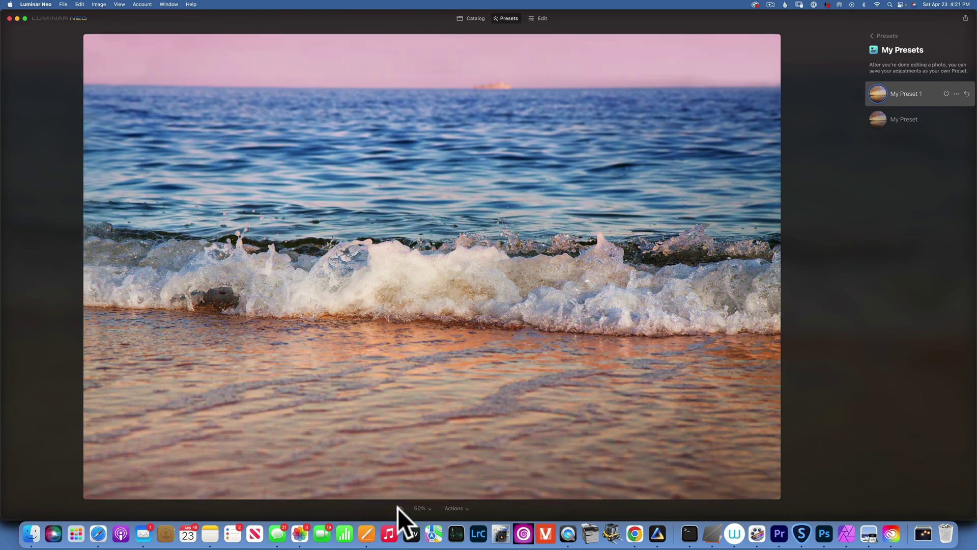
{"action": "left_click", "coordinate": [398, 508]}
Lower Develop Exposure on the wave photo to -0.85.
{"action": "left_click", "coordinate": [542, 18]}
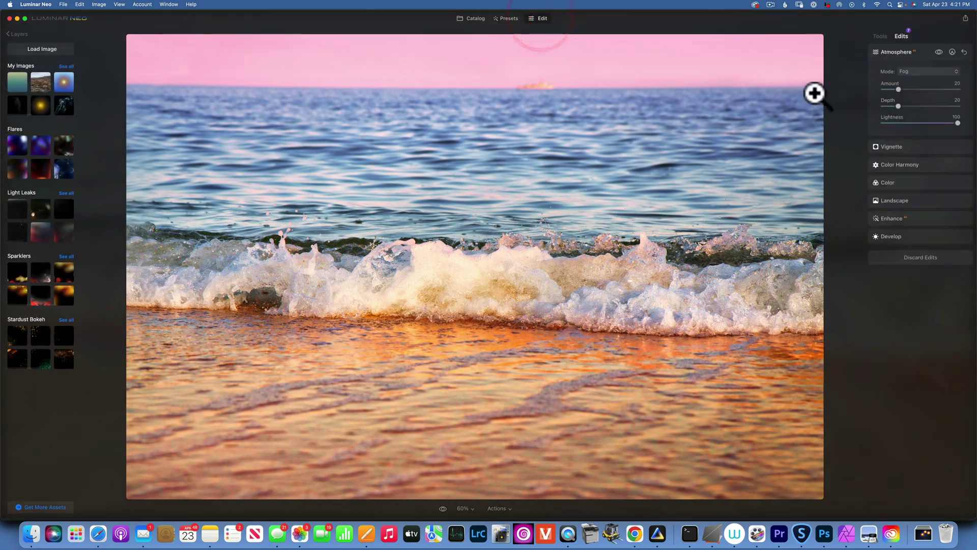
{"action": "left_click", "coordinate": [893, 50]}
{"action": "left_click", "coordinate": [881, 35]}
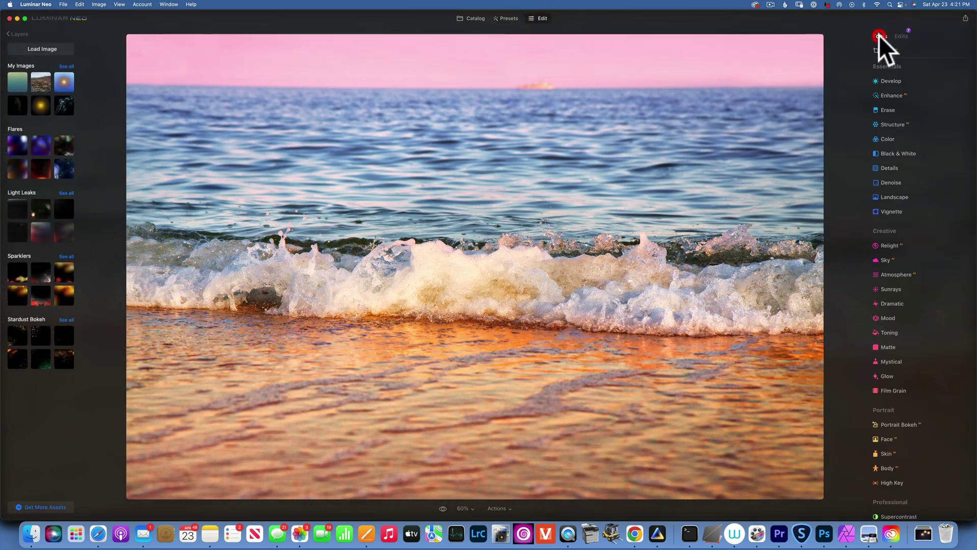
{"action": "left_click", "coordinate": [892, 80]}
{"action": "left_click_drag", "start_coordinate": [918, 123], "coordinate": [913, 123]}
{"action": "left_click", "coordinate": [913, 124]}
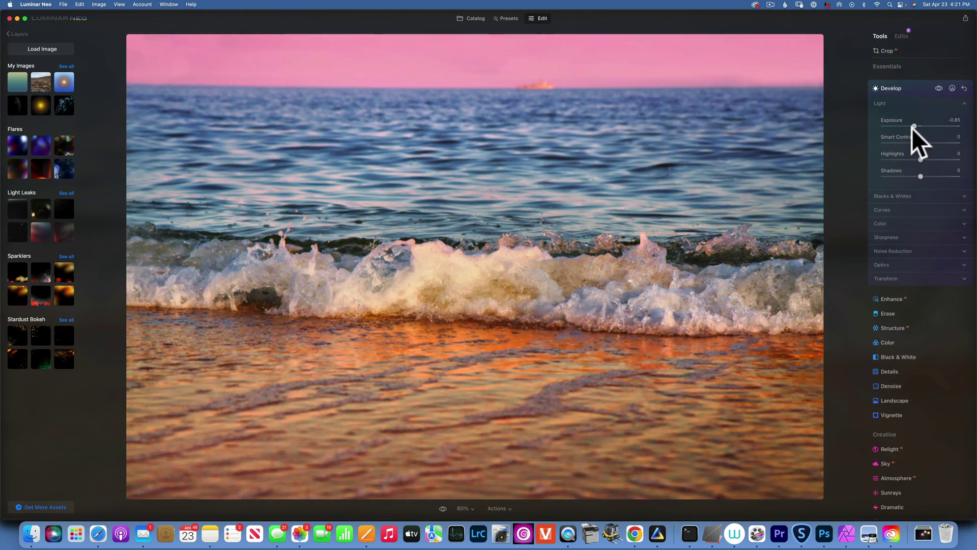
{"action": "left_click", "coordinate": [890, 87]}
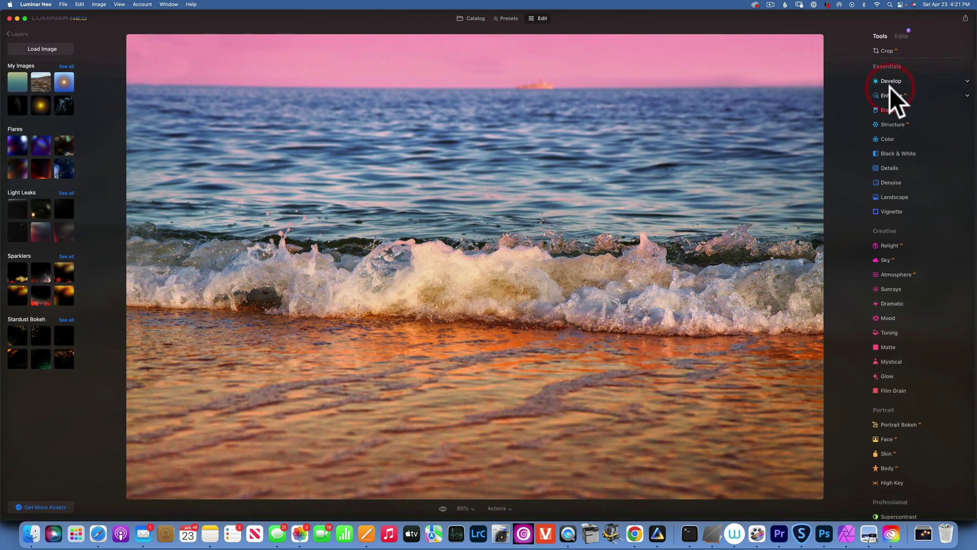
Reduce Structure Amount to -42 to soften the wave photo.
{"action": "left_click", "coordinate": [892, 167]}
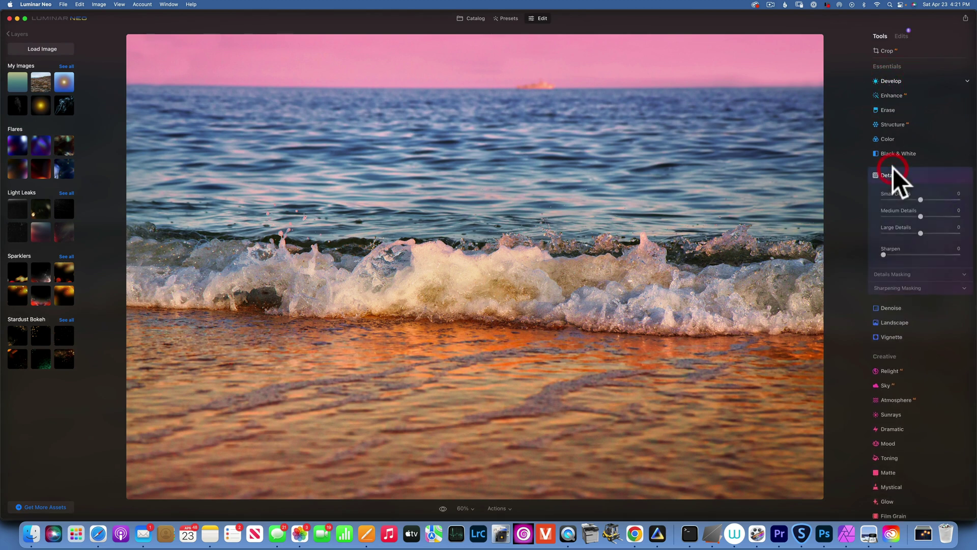
{"action": "left_click", "coordinate": [888, 175]}
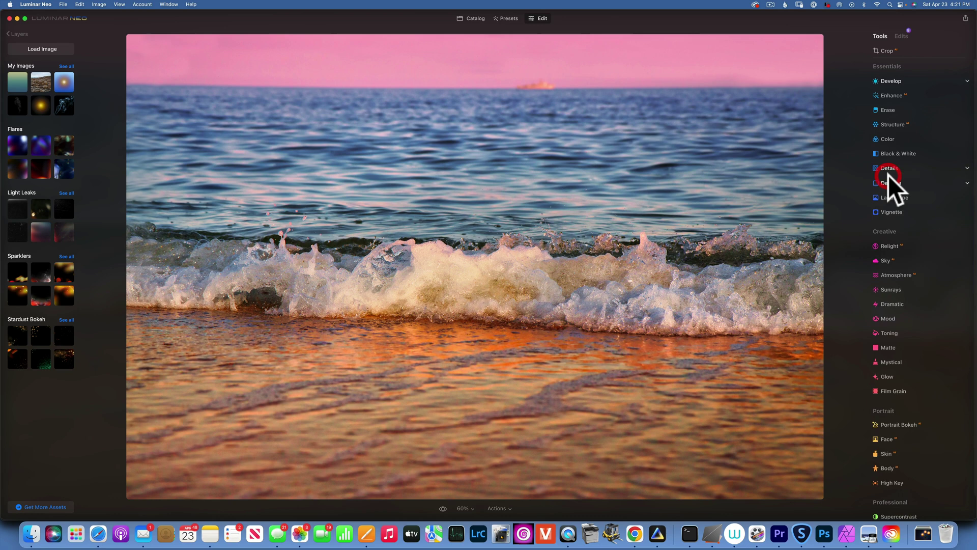
{"action": "left_click", "coordinate": [891, 123]}
{"action": "left_click_drag", "start_coordinate": [919, 153], "coordinate": [905, 155]}
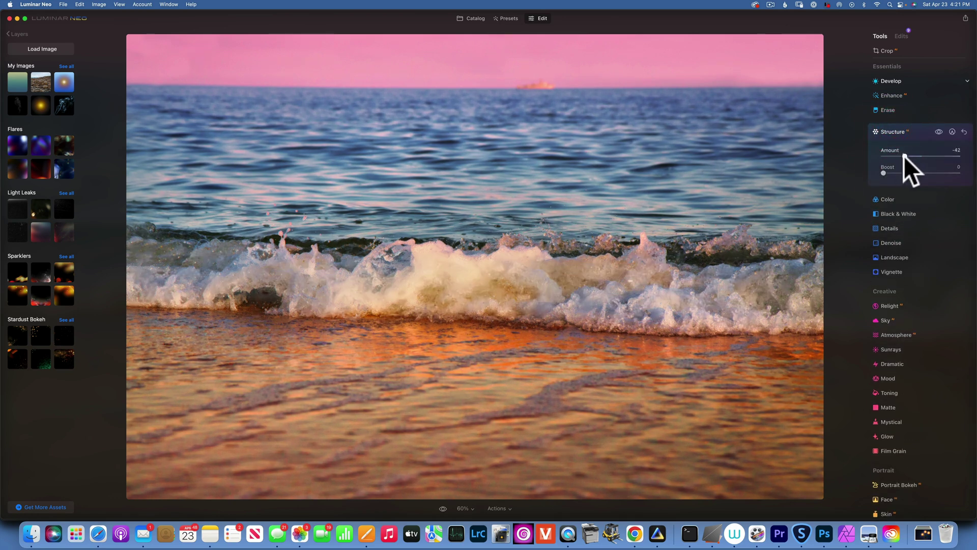
{"action": "left_click", "coordinate": [891, 131]}
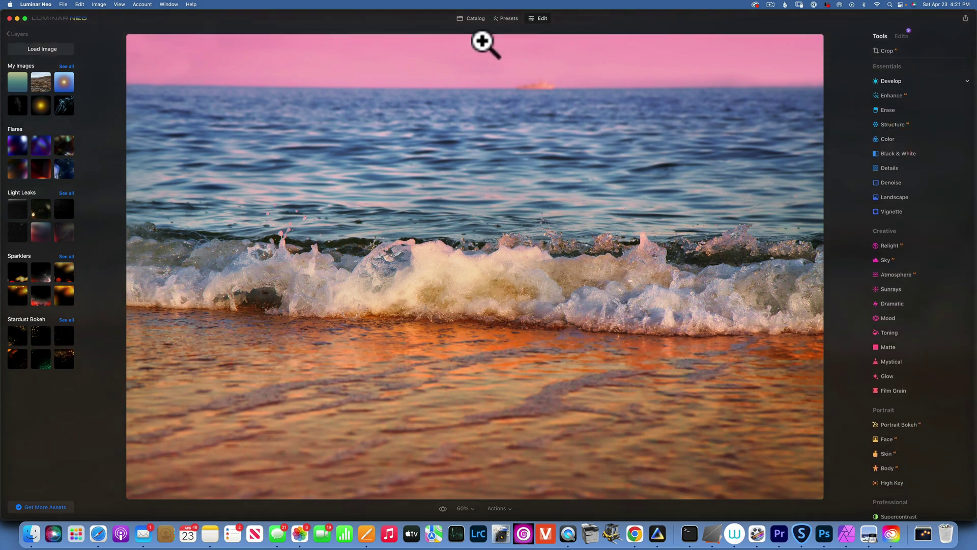
Open the barn sunset photo from the catalog and apply My Preset to it.
{"action": "left_click", "coordinate": [477, 18]}
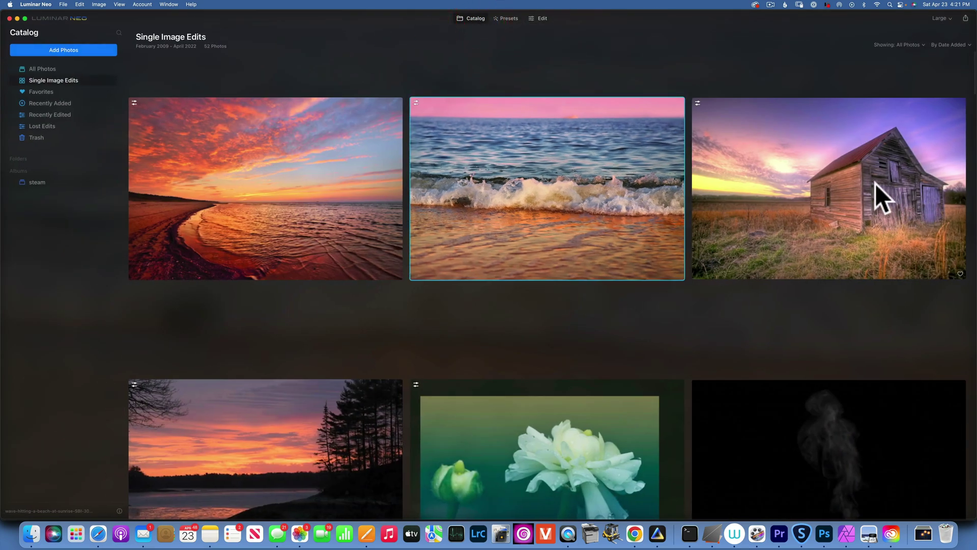
{"action": "double_click", "coordinate": [853, 171]}
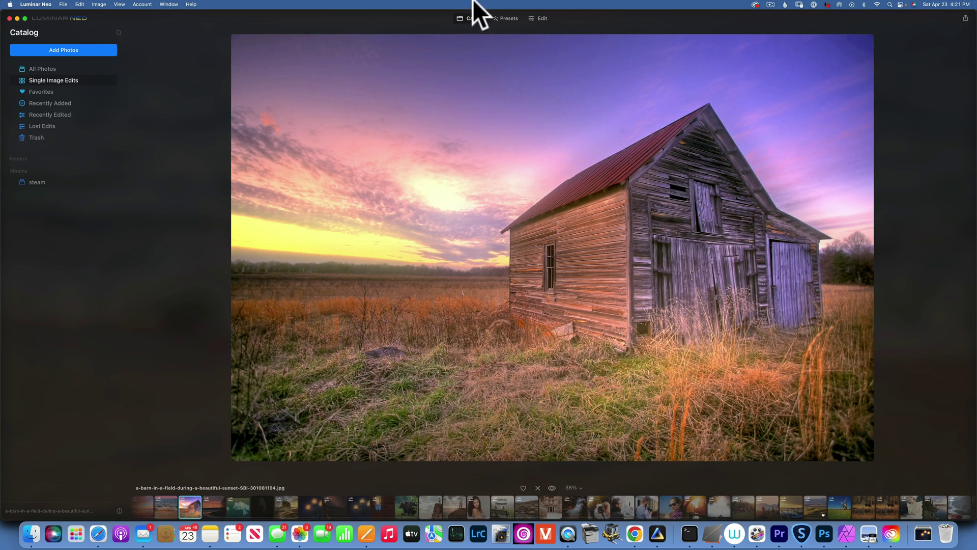
{"action": "left_click", "coordinate": [506, 18]}
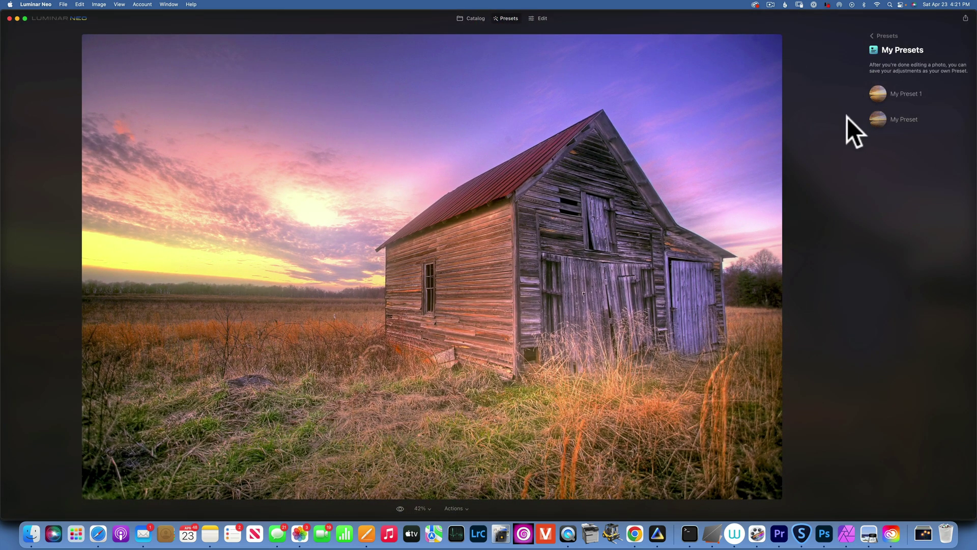
{"action": "left_click", "coordinate": [912, 120]}
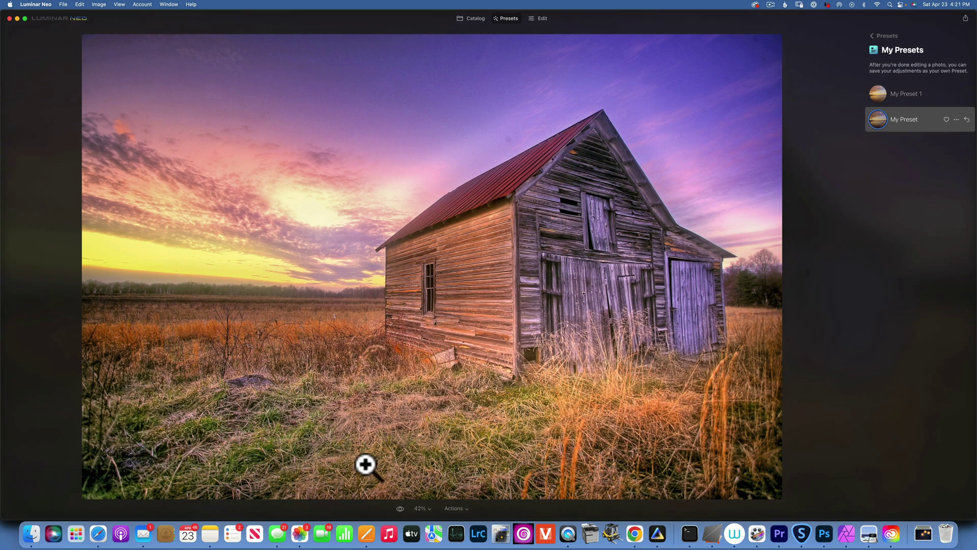
Compare the barn photo with its original look, then return to the preset categories.
{"action": "left_click", "coordinate": [400, 509]}
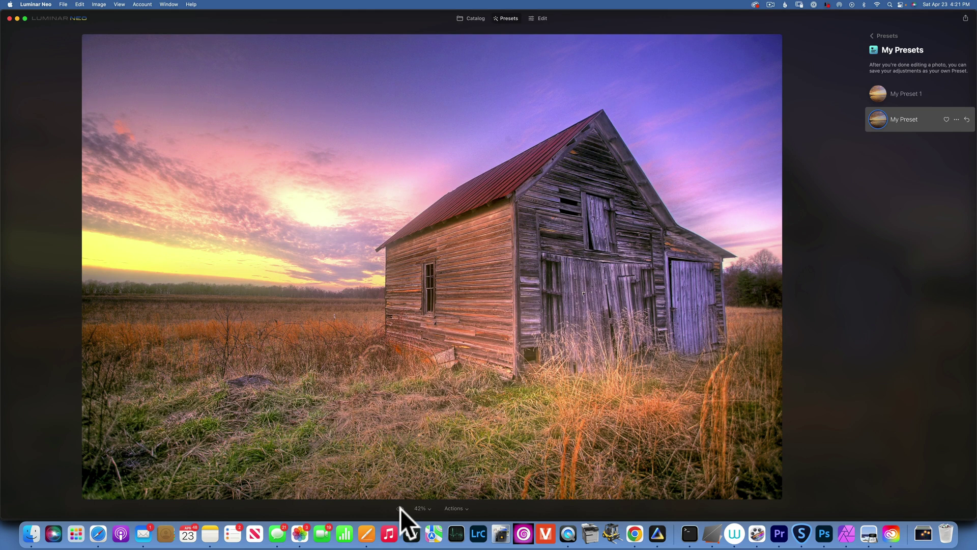
{"action": "left_click", "coordinate": [401, 509]}
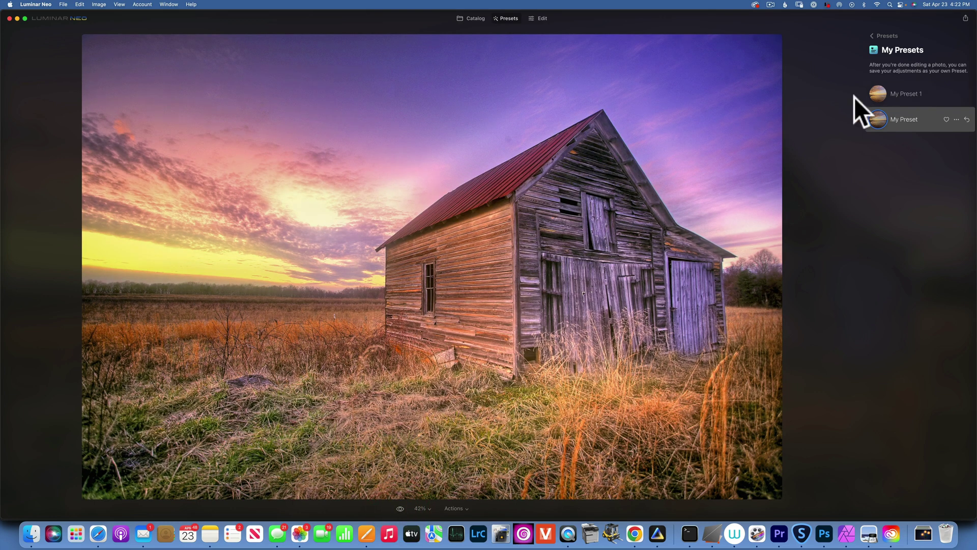
{"action": "left_click", "coordinate": [870, 35]}
Show the barn photo's applied edits and review the Color Harmony, Vignette and Color settings.
{"action": "left_click", "coordinate": [540, 18]}
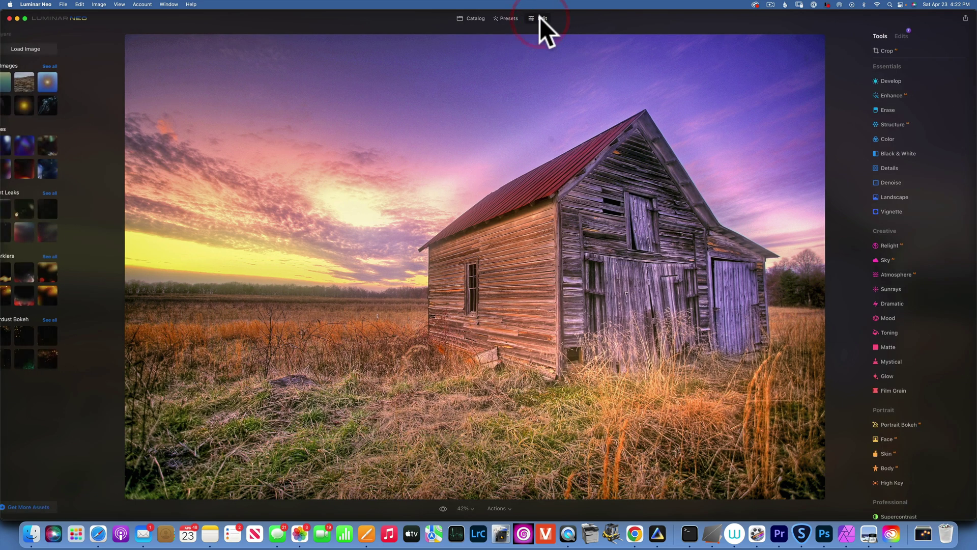
{"action": "left_click", "coordinate": [903, 36]}
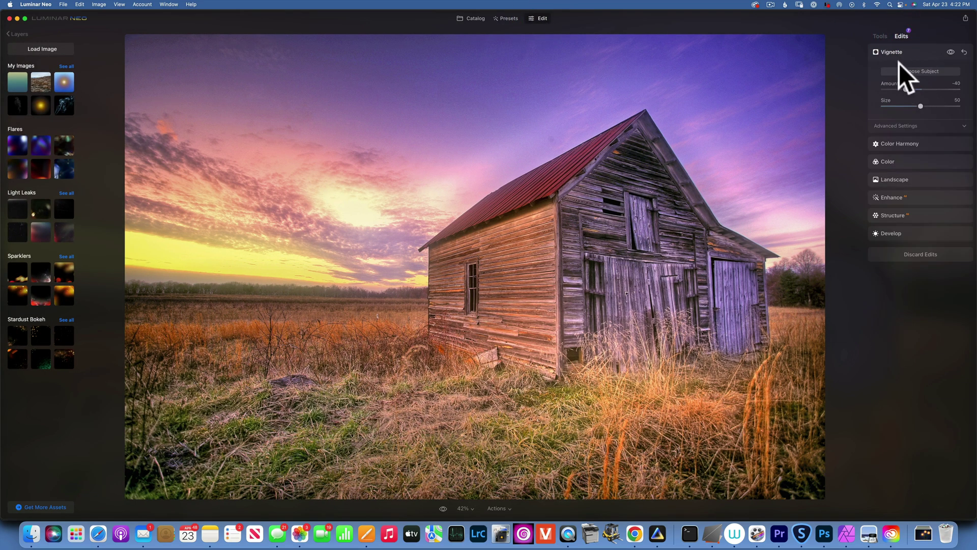
{"action": "left_click", "coordinate": [890, 144]}
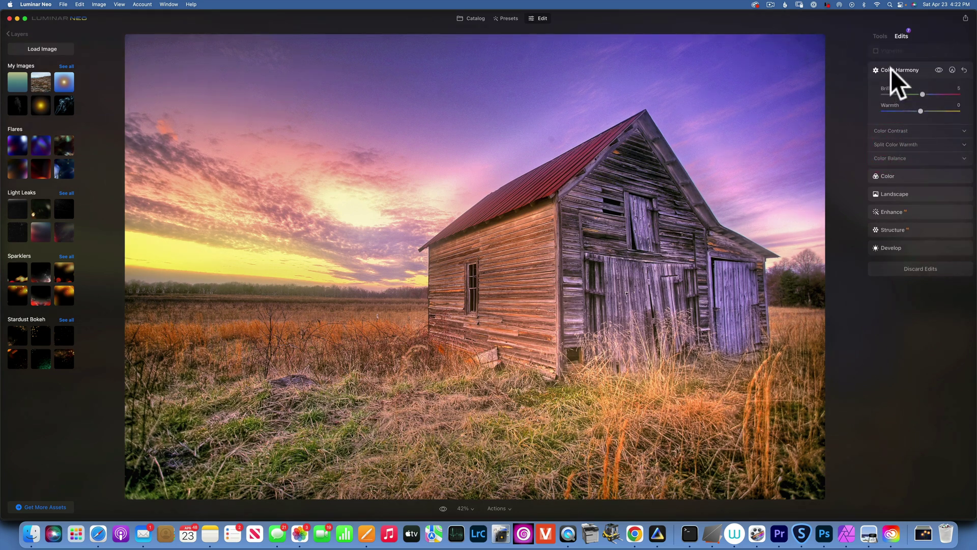
{"action": "left_click", "coordinate": [891, 68]}
{"action": "left_click", "coordinate": [890, 160]}
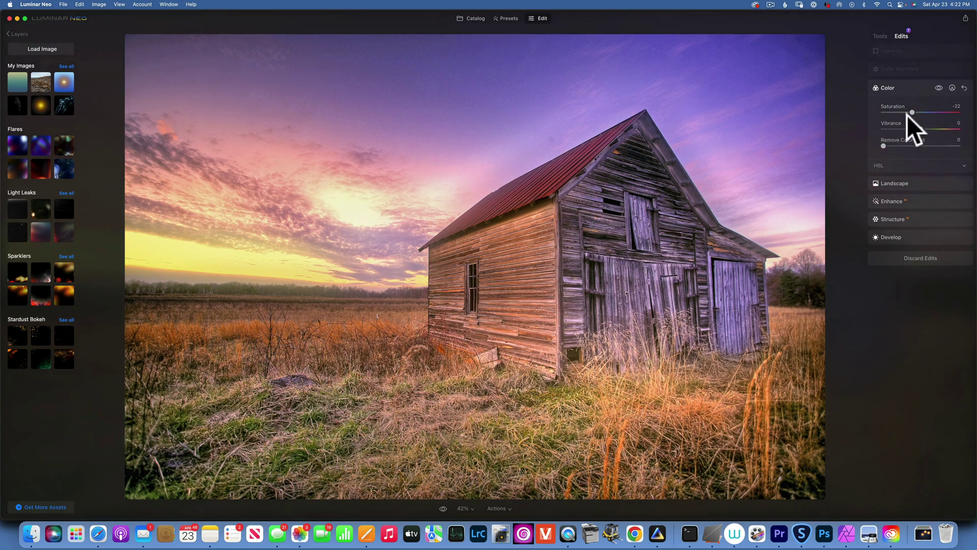
Review Landscape, Enhance, Structure 10 and Develop (Highlights -29, Shadows 62), then recheck Vignette -40.
{"action": "left_click", "coordinate": [896, 184]}
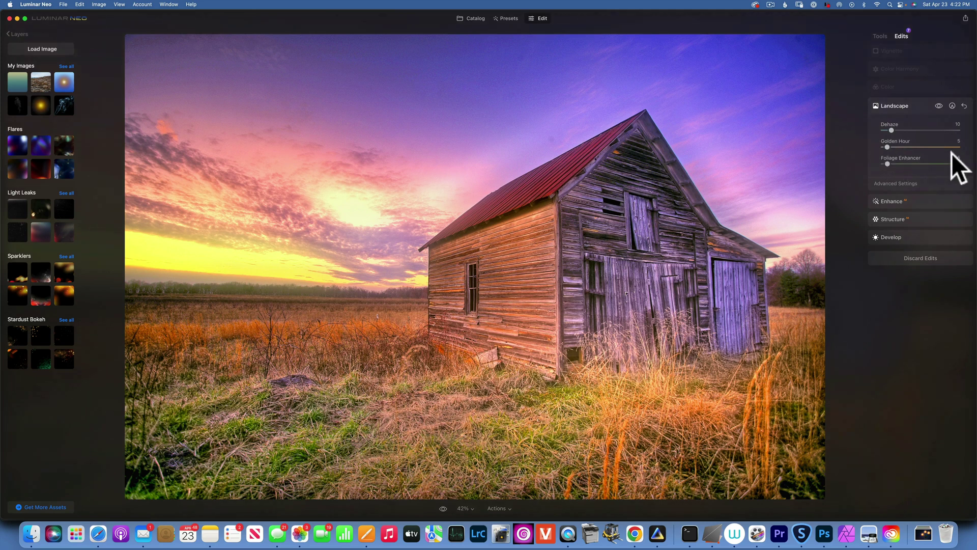
{"action": "left_click", "coordinate": [899, 201]}
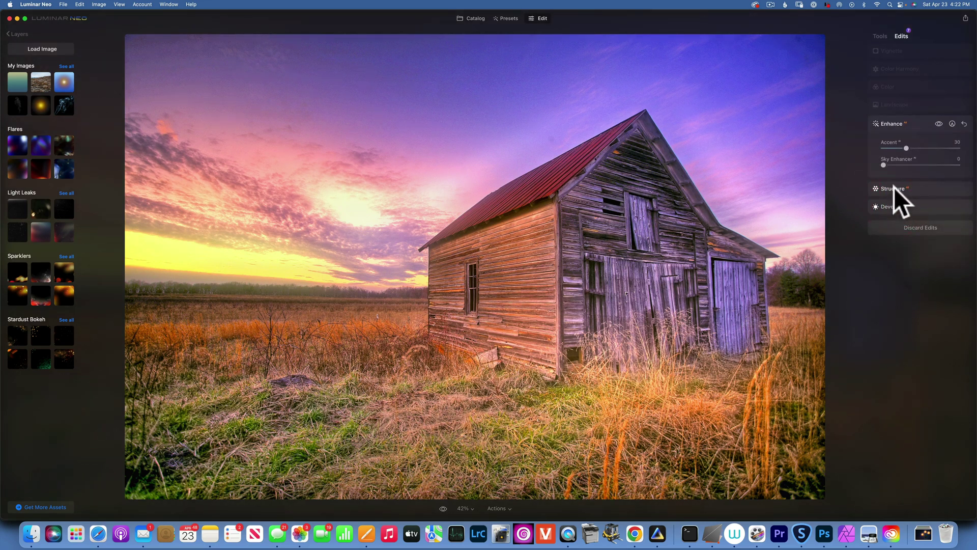
{"action": "left_click", "coordinate": [893, 189]}
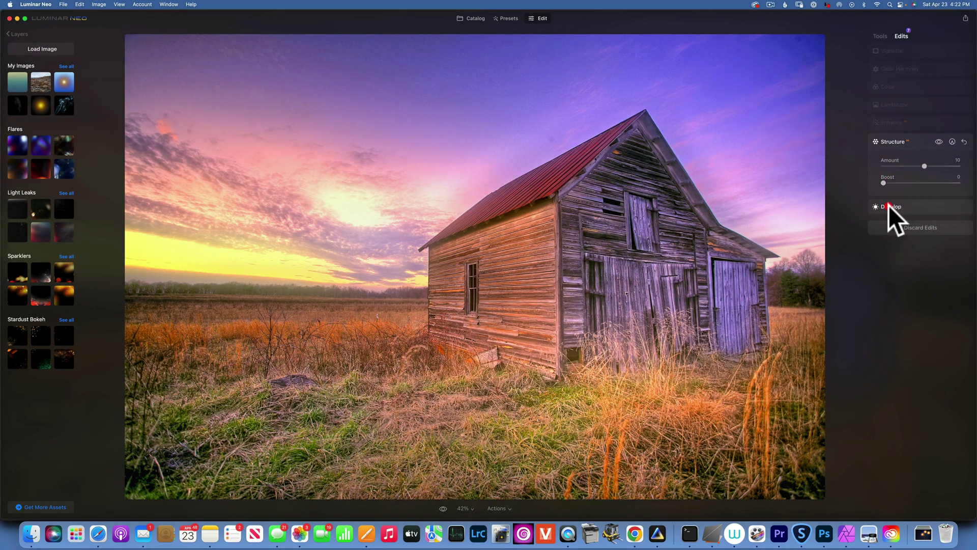
{"action": "left_click", "coordinate": [889, 206]}
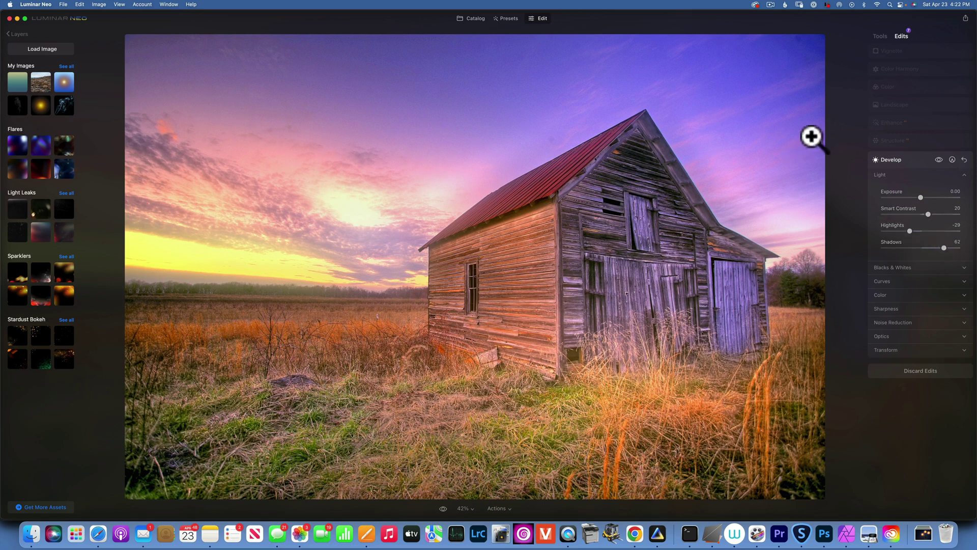
{"action": "left_click", "coordinate": [908, 159]}
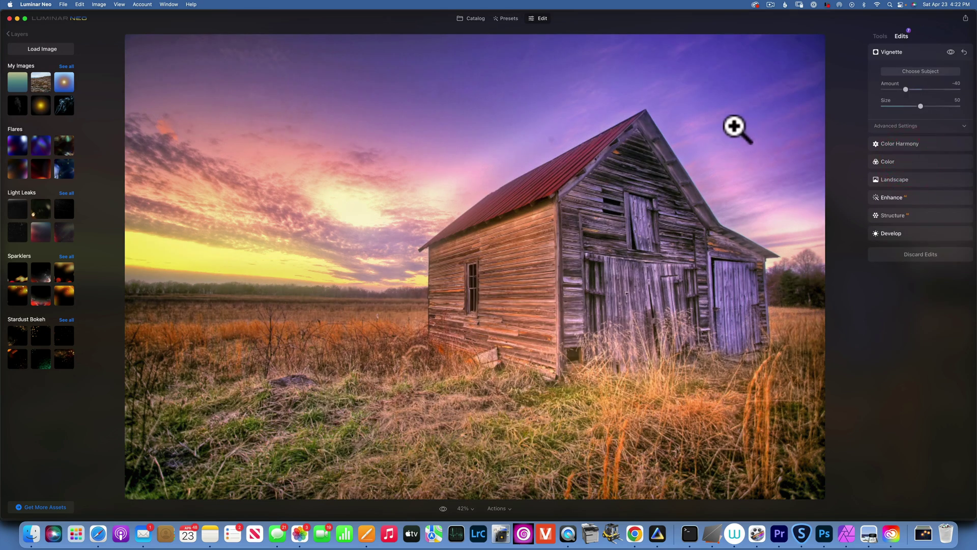
{"action": "left_click", "coordinate": [921, 51]}
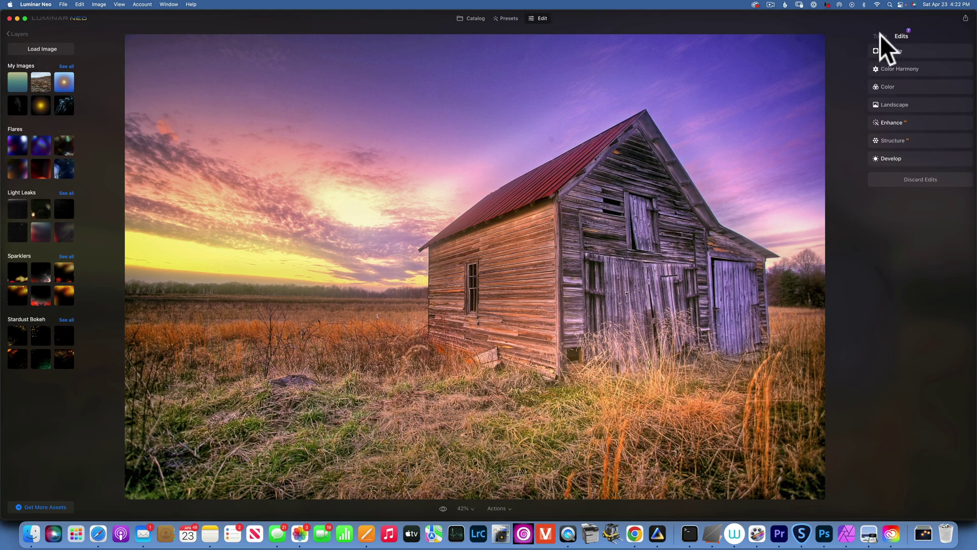
Darken Develop Exposure to -0.79 and paint-mask it onto the foreground grass with brush size 390.
{"action": "left_click", "coordinate": [880, 35]}
{"action": "left_click", "coordinate": [894, 81]}
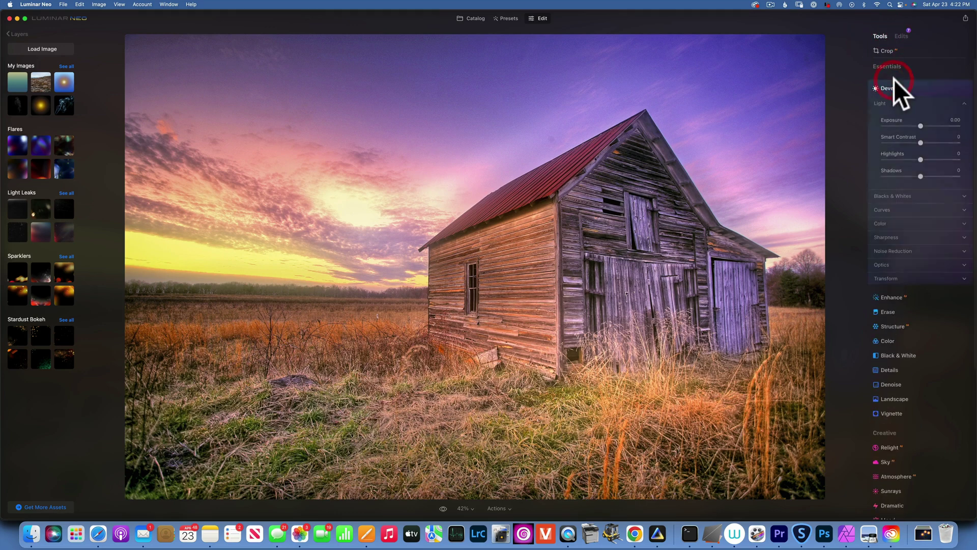
{"action": "mouse_move", "coordinate": [920, 126]}
{"action": "left_mouse_down"}
{"action": "mouse_move", "coordinate": [903, 127]}
{"action": "mouse_move", "coordinate": [915, 126]}
{"action": "left_mouse_up"}
{"action": "left_click", "coordinate": [952, 88]}
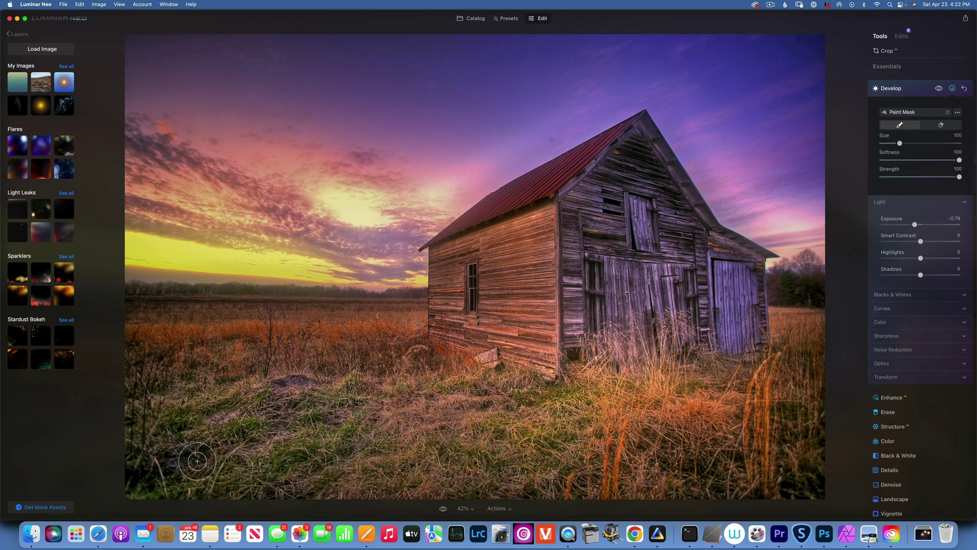
{"action": "left_click_drag", "start_coordinate": [899, 143], "coordinate": [957, 143]}
{"action": "mouse_move", "coordinate": [153, 432]}
{"action": "left_mouse_down"}
{"action": "mouse_move", "coordinate": [196, 426]}
{"action": "mouse_move", "coordinate": [403, 447]}
{"action": "mouse_move", "coordinate": [606, 447]}
{"action": "mouse_move", "coordinate": [811, 419]}
{"action": "mouse_move", "coordinate": [775, 448]}
{"action": "mouse_move", "coordinate": [819, 371]}
{"action": "left_mouse_up"}
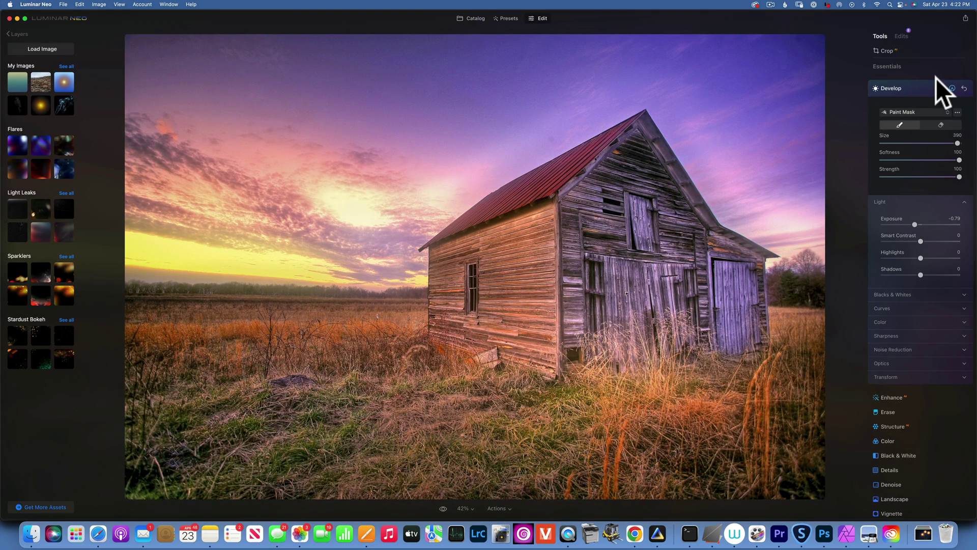
Toggle the masked Develop adjustment and compare against the unedited photo, ending on the edited version.
{"action": "left_click", "coordinate": [938, 87]}
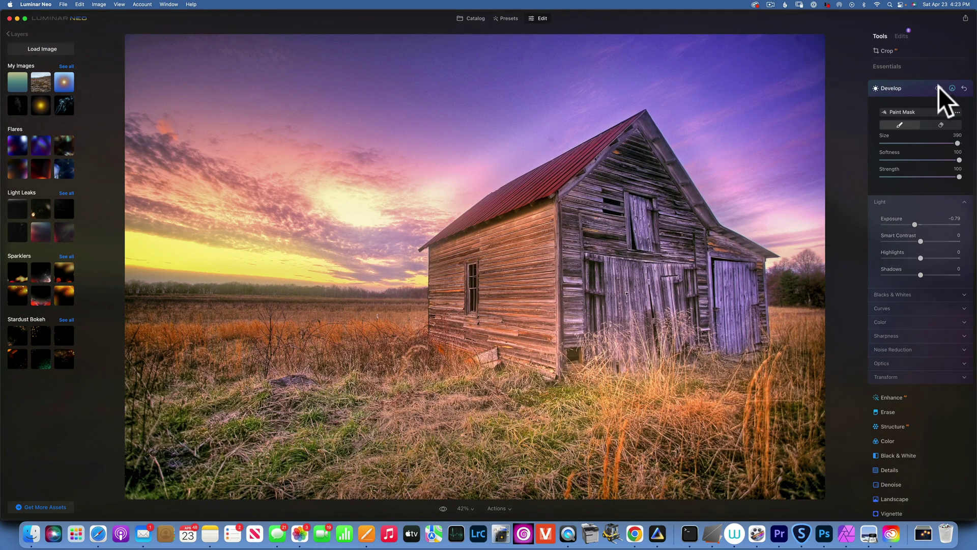
{"action": "left_click", "coordinate": [939, 87]}
{"action": "left_click", "coordinate": [939, 87]}
{"action": "left_click", "coordinate": [939, 87]}
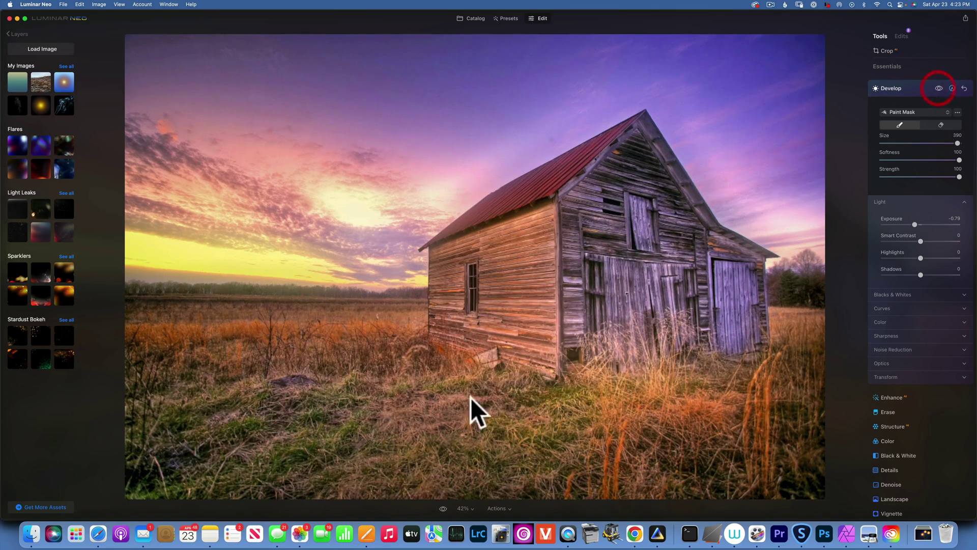
{"action": "left_click", "coordinate": [443, 508]}
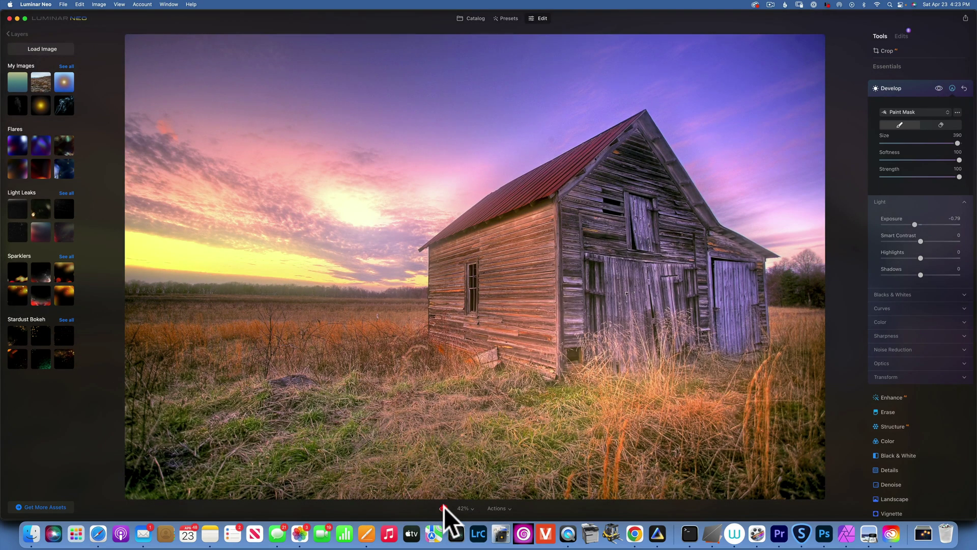
{"action": "left_click", "coordinate": [443, 507]}
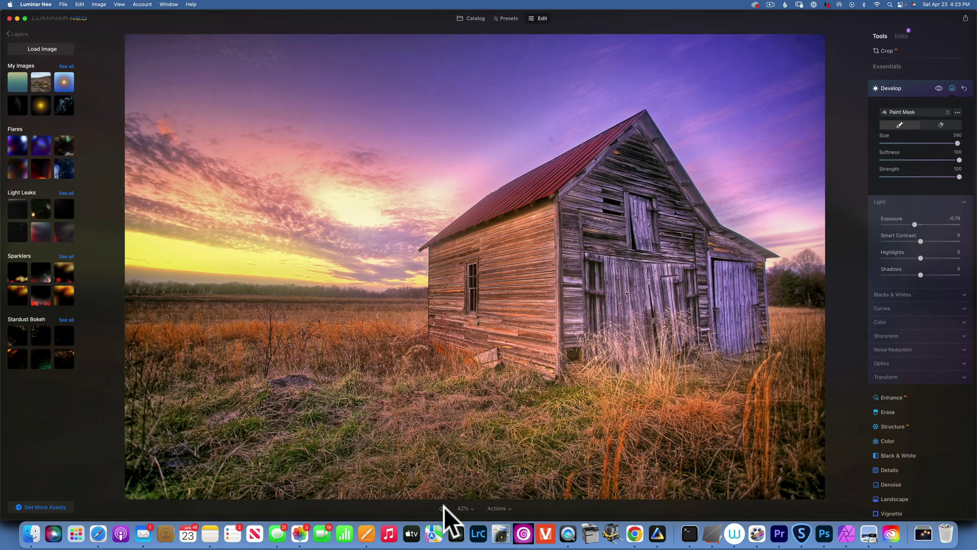
{"action": "left_click", "coordinate": [443, 507]}
{"action": "left_click", "coordinate": [443, 507]}
Set Landscape Golden Hour to about 20 on the barn photo.
{"action": "left_click", "coordinate": [893, 86]}
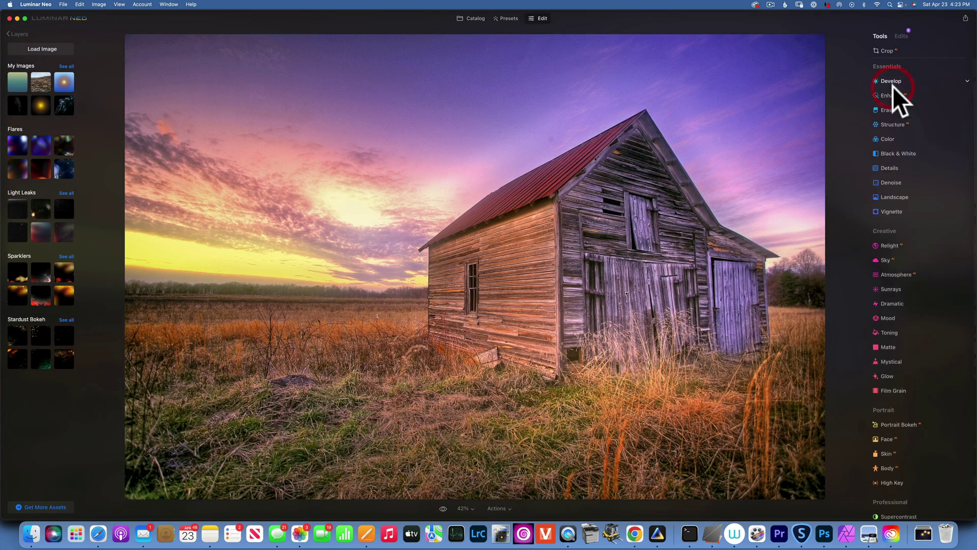
{"action": "left_click", "coordinate": [896, 198]}
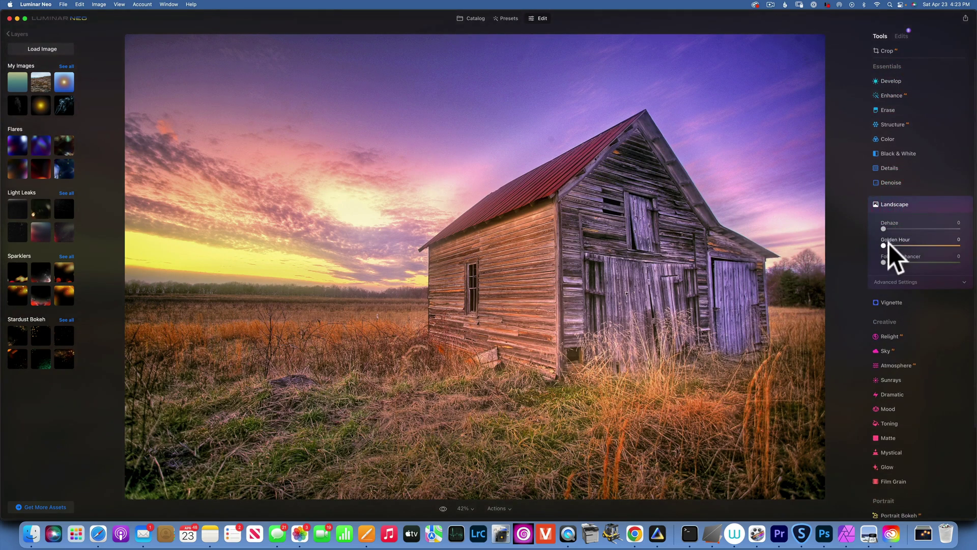
{"action": "left_click_drag", "start_coordinate": [884, 245], "coordinate": [900, 246]}
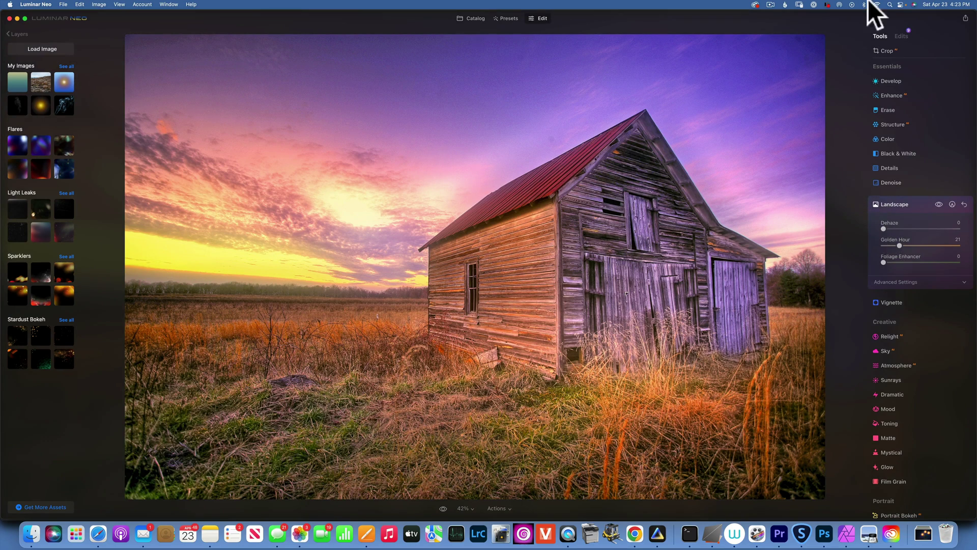
Check the Develop settings and compare the warmed photo with the original.
{"action": "left_click", "coordinate": [889, 79]}
{"action": "left_click", "coordinate": [442, 508]}
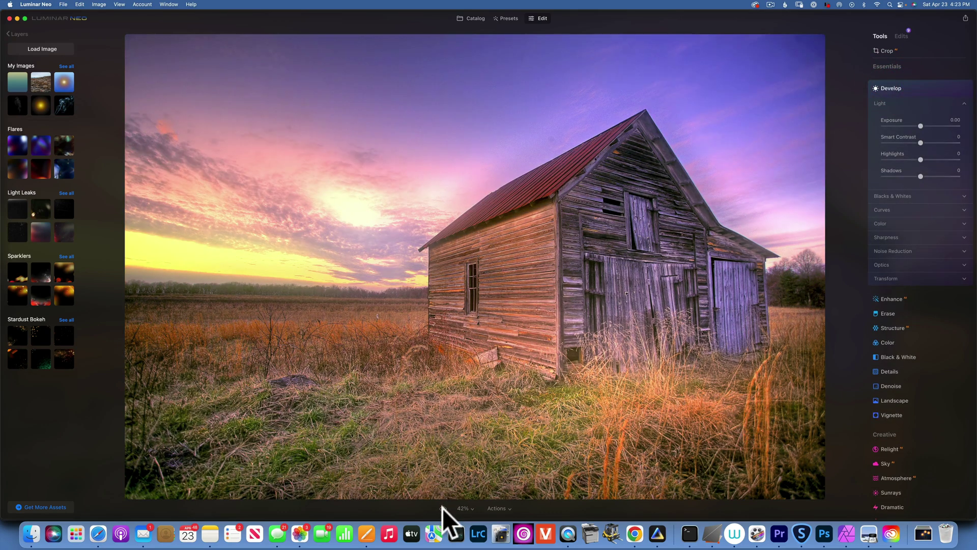
{"action": "left_click", "coordinate": [442, 508]}
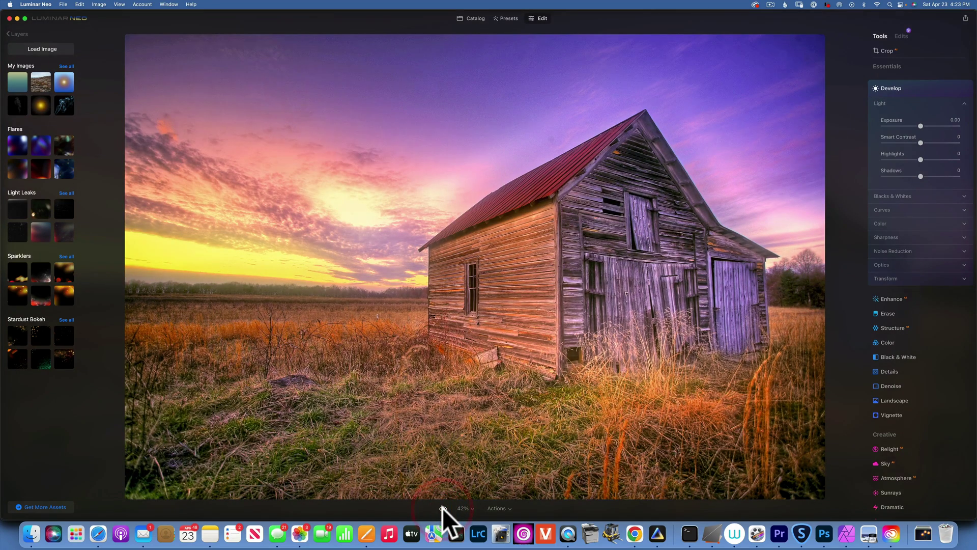
{"action": "left_click", "coordinate": [441, 508]}
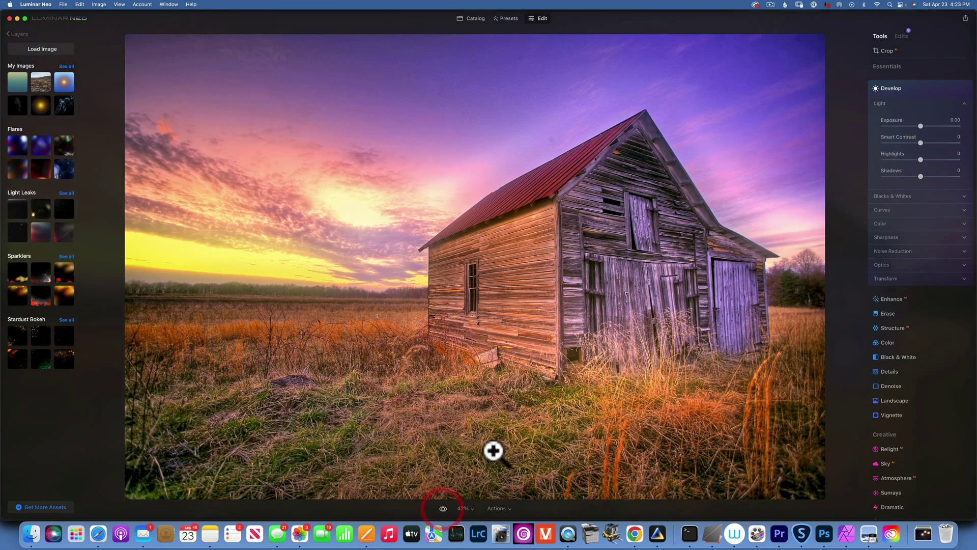
{"action": "left_click", "coordinate": [900, 88]}
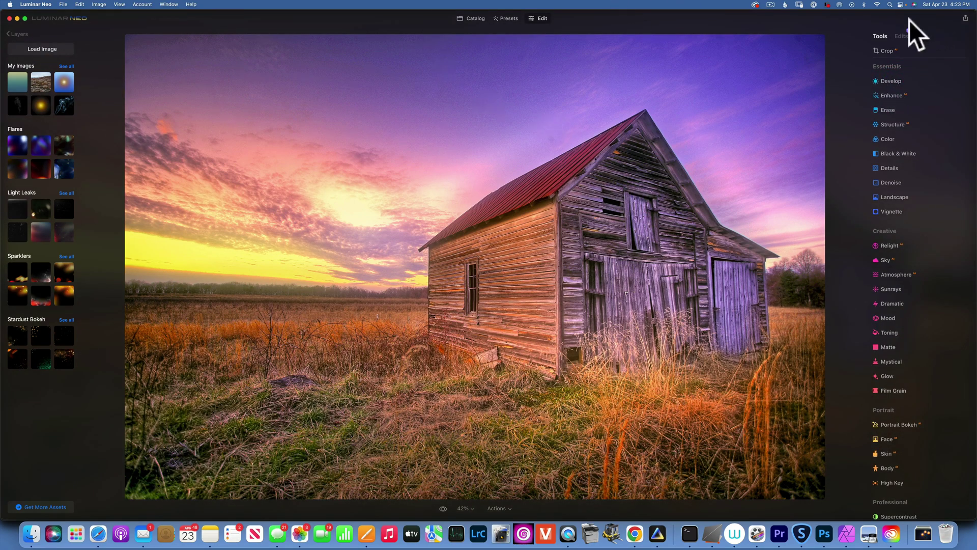
Save the barn photo's current edits as a new preset named 'sunset2'.
{"action": "left_click", "coordinate": [506, 18]}
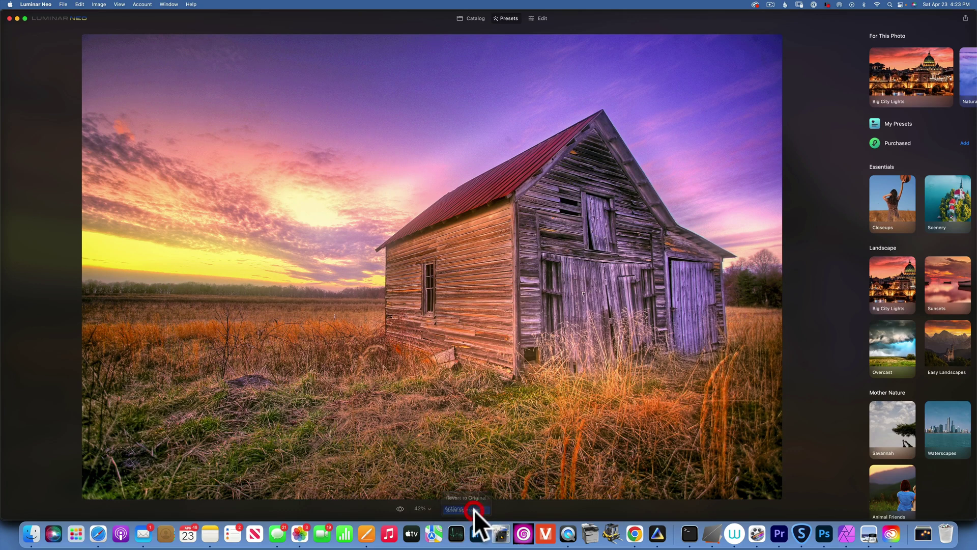
{"action": "left_click", "coordinate": [474, 510]}
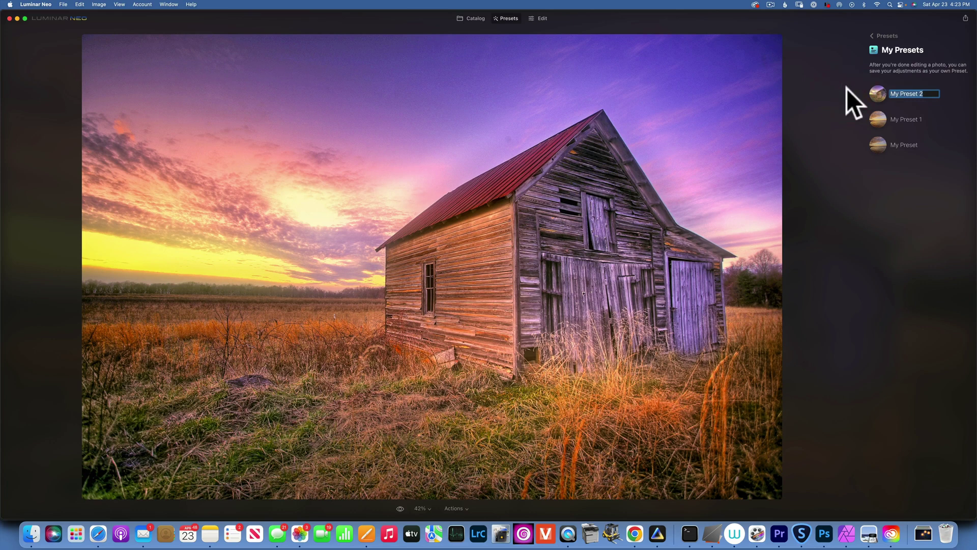
{"action": "type", "text": "su"}
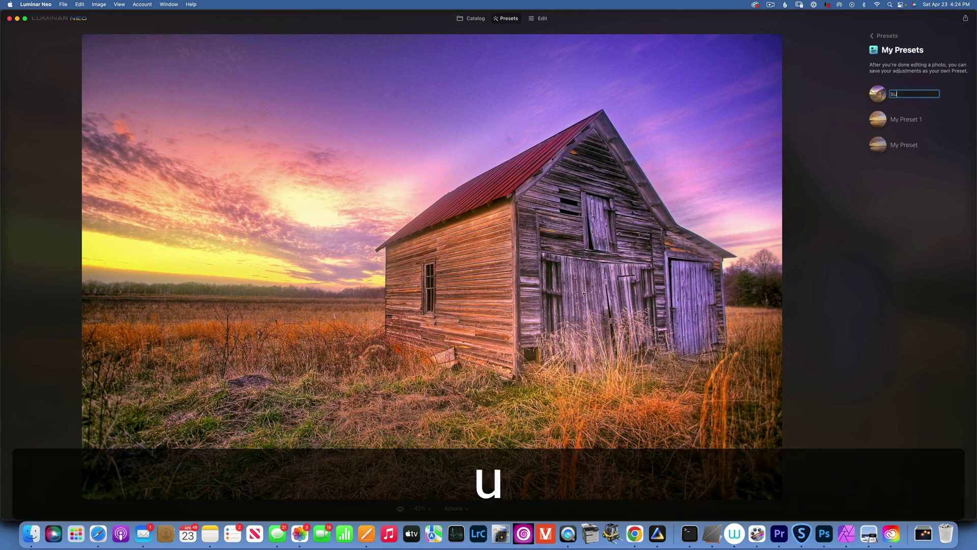
{"action": "type", "text": "nset2"}
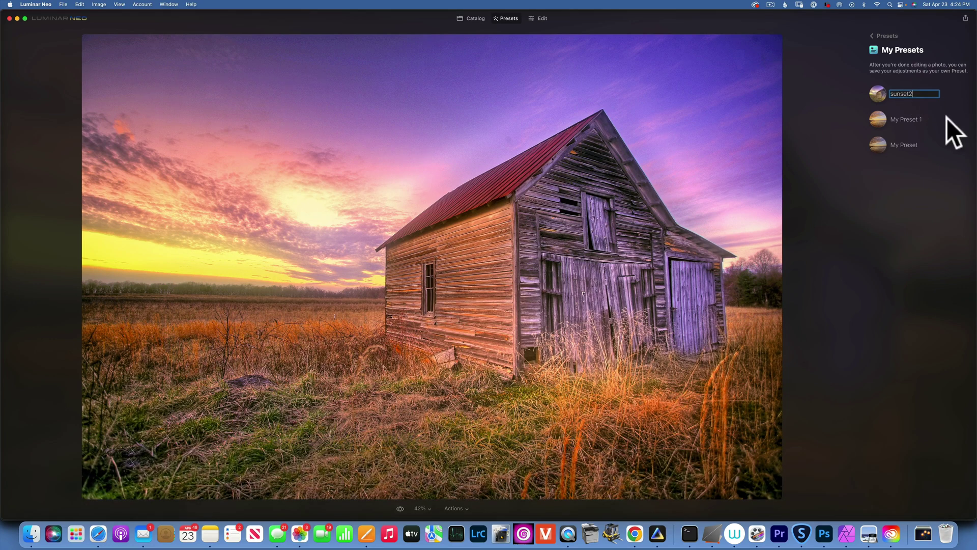
{"action": "left_click", "coordinate": [932, 108]}
{"action": "left_click", "coordinate": [872, 35]}
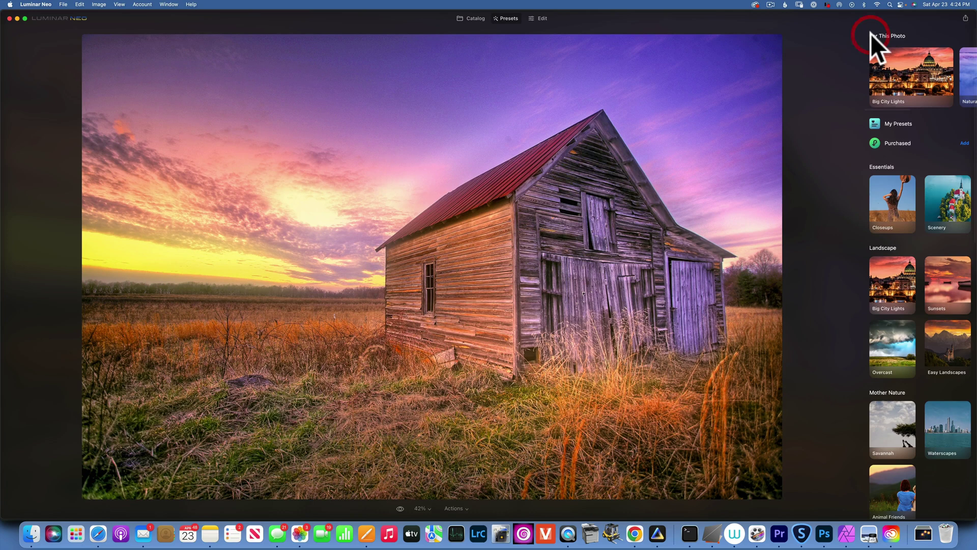
Check the saved sunset2 preset in My Presets, then return to the Single Image Edits catalog.
{"action": "left_click", "coordinate": [897, 123]}
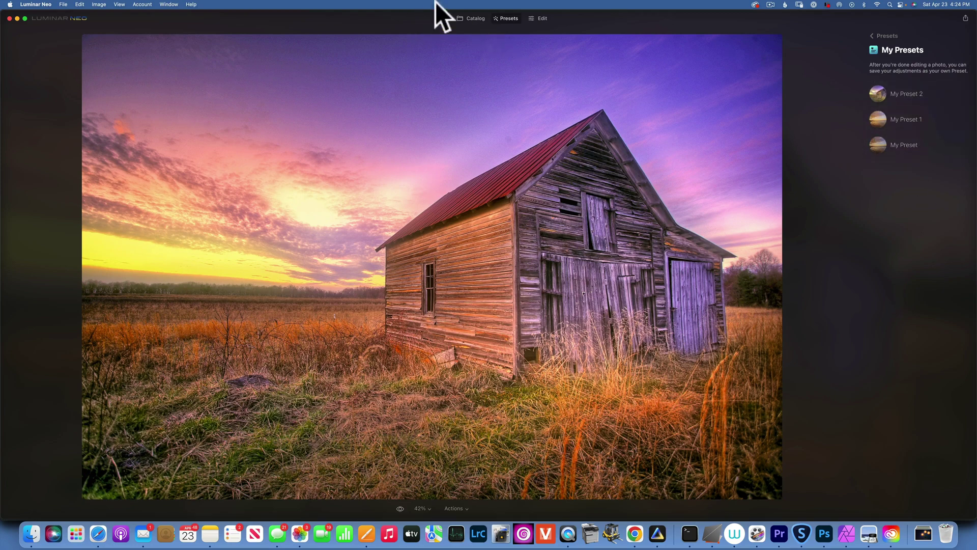
{"action": "left_click", "coordinate": [473, 18]}
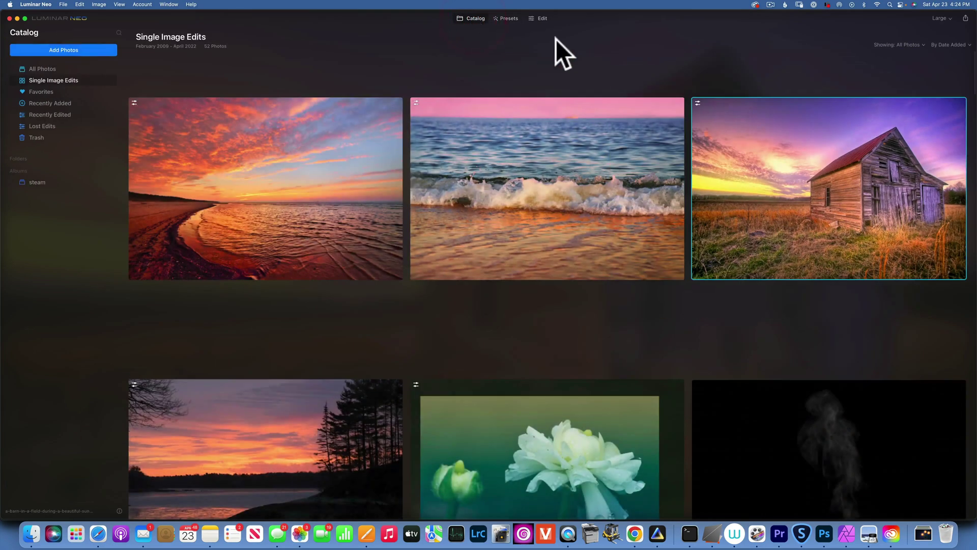